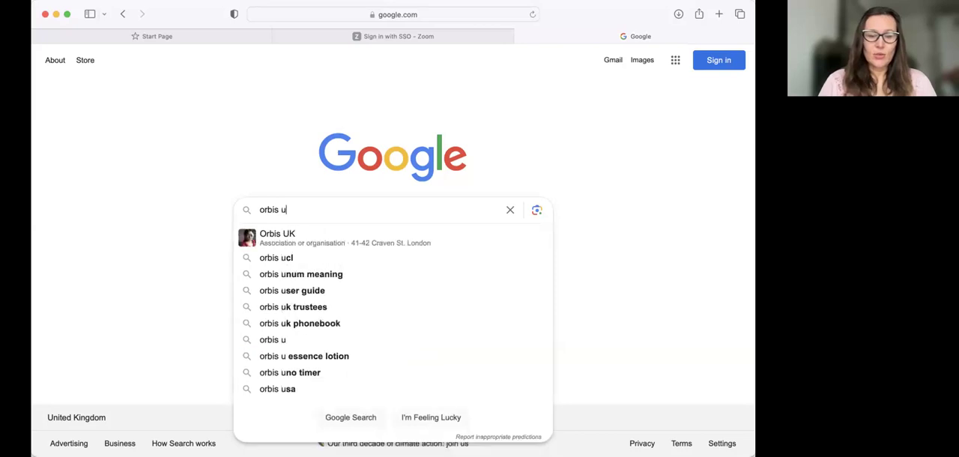
# Search Google for "orbis ucl" and open the UCL blog post about access to Orbis, Orbis M&A and BankFocus.
pyautogui.press('Return')
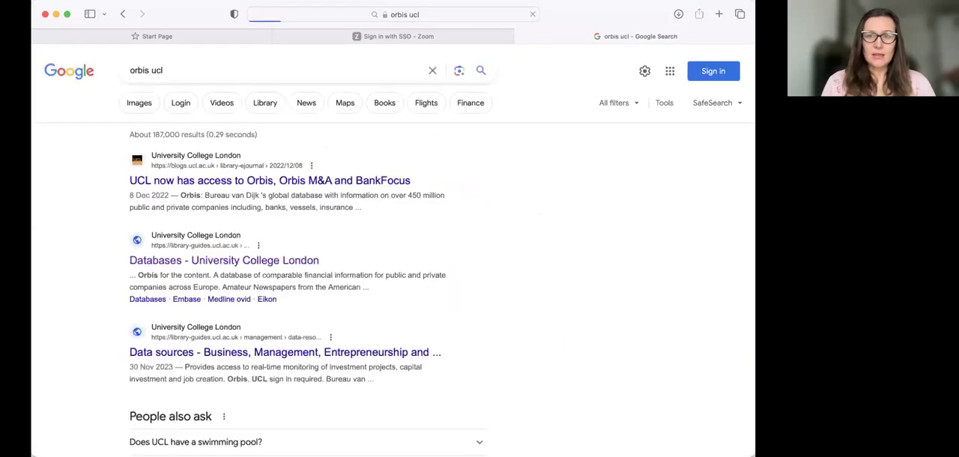
pyautogui.click(265, 181)
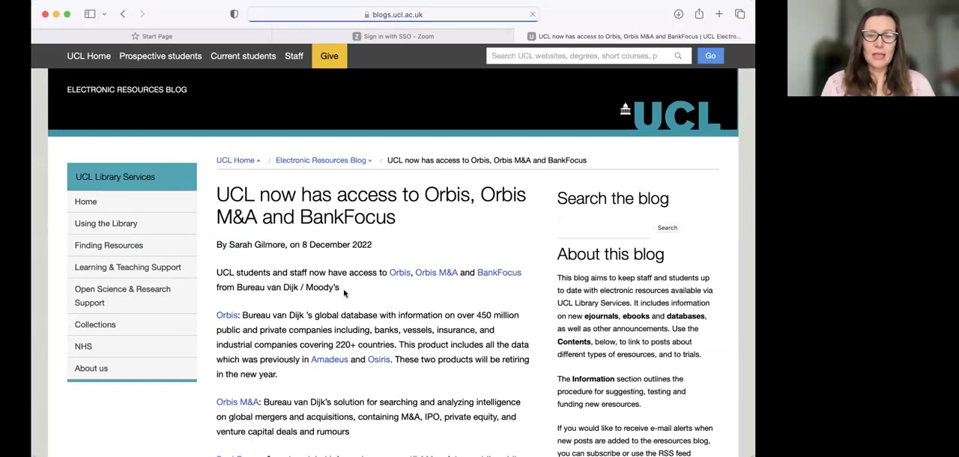
# Open the Orbis database through the link in the opening sentence of the blog post.
pyautogui.moveTo(386, 272); pyautogui.dragTo(412, 271)
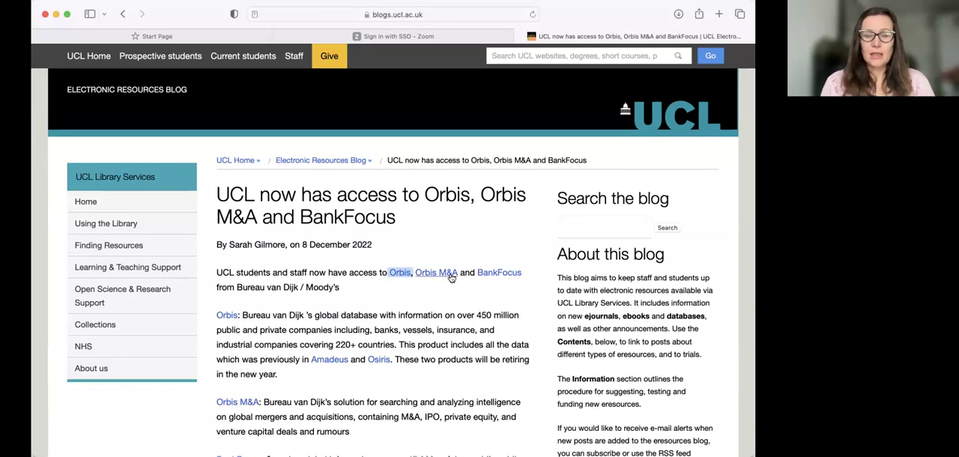
pyautogui.moveTo(458, 272); pyautogui.dragTo(441, 296)
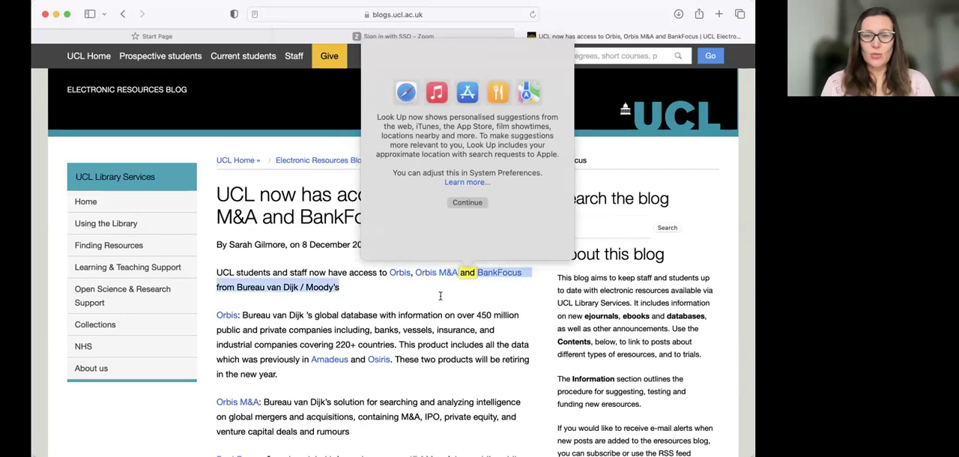
pyautogui.click(440, 296)
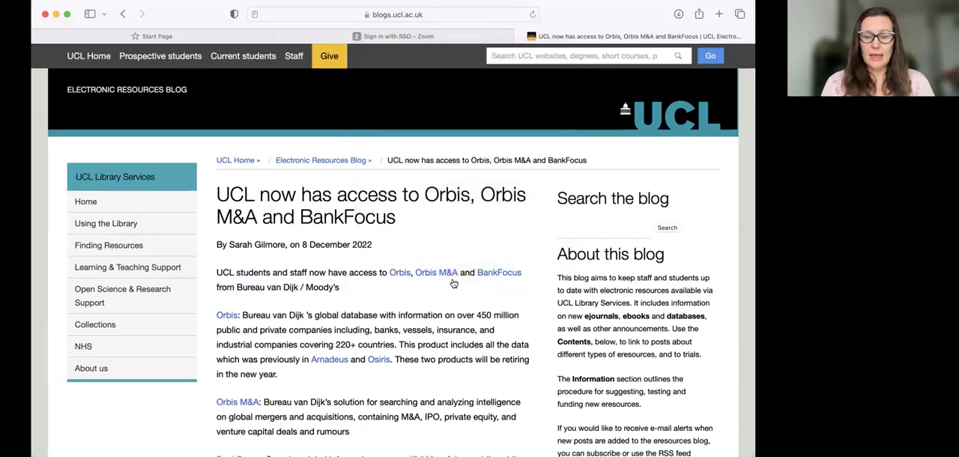
pyautogui.click(393, 275)
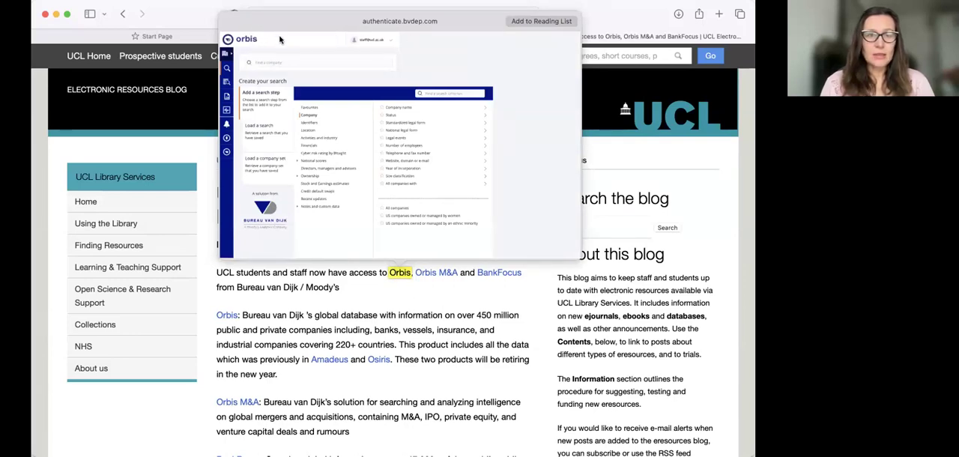
pyautogui.click(402, 125)
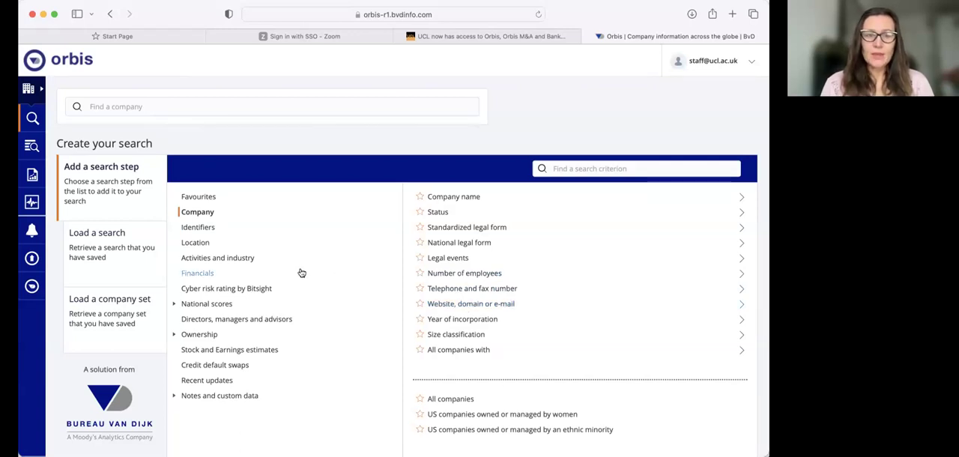
# Open the industry classifications criterion for activities and industry, and look up "video" in the NACE Rev. 2 codes.
pyautogui.click(237, 260)
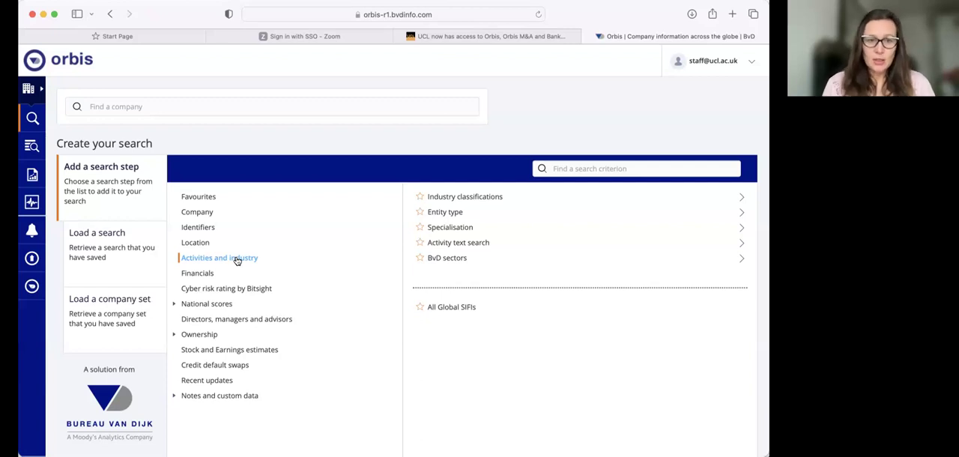
pyautogui.click(462, 198)
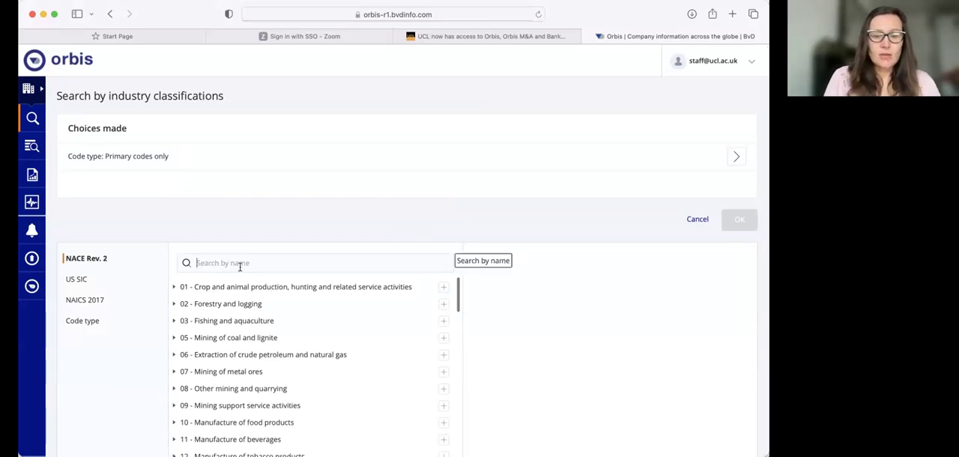
pyautogui.write('vi')
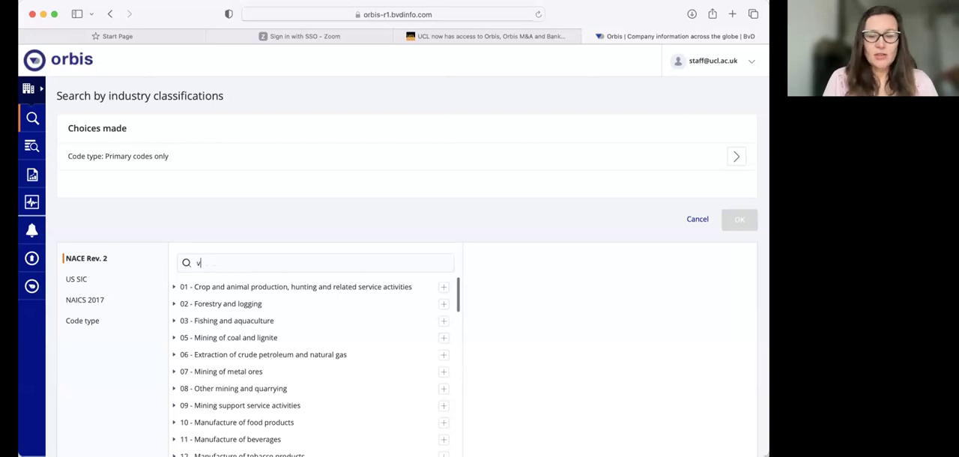
pyautogui.write('de')
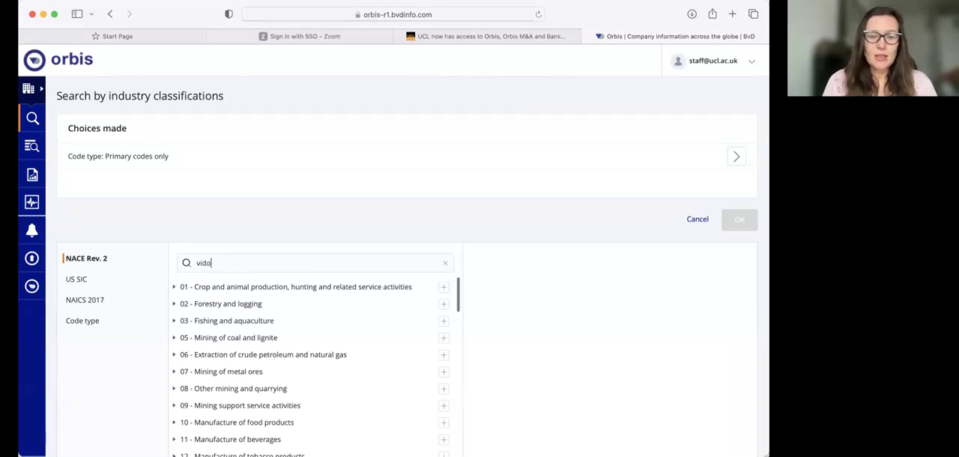
pyautogui.write('o')
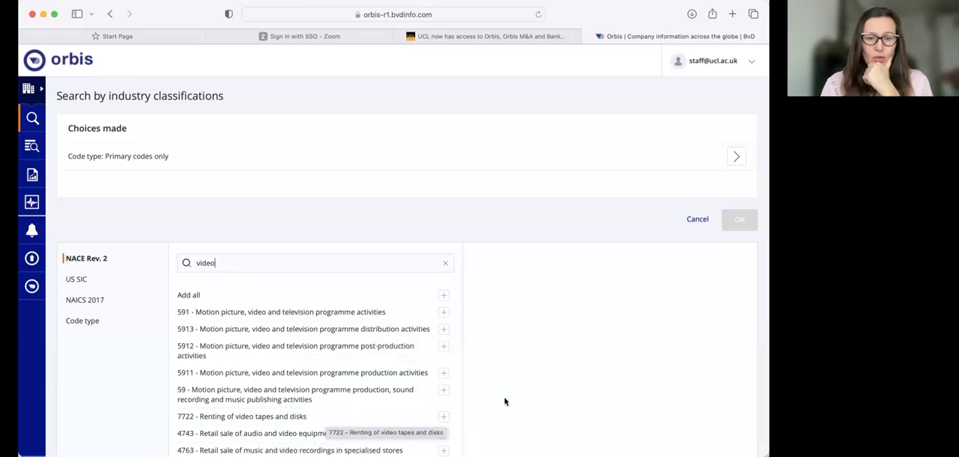
pyautogui.scroll(-2, 505, 400)
pyautogui.scroll(1, 505, 401)
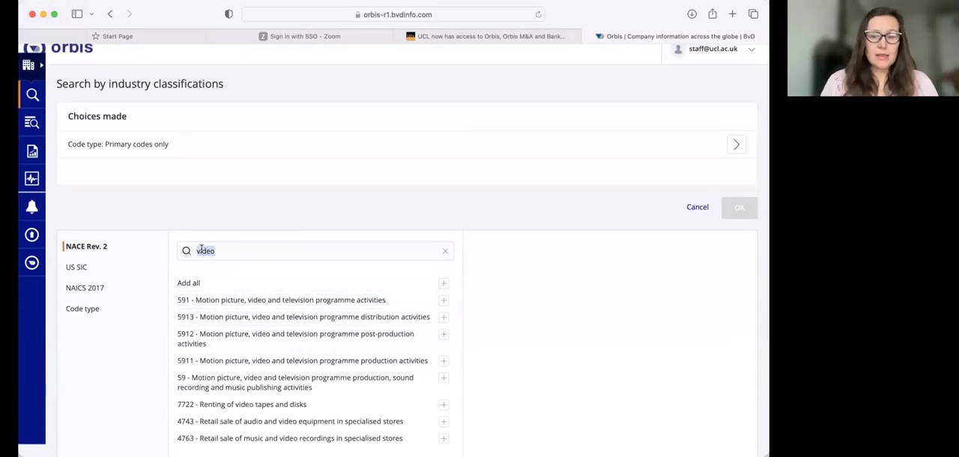
# Look up "arts" and "research" in the NACE Rev. 2 codes and review the matching industries.
pyautogui.press('BackSpace')
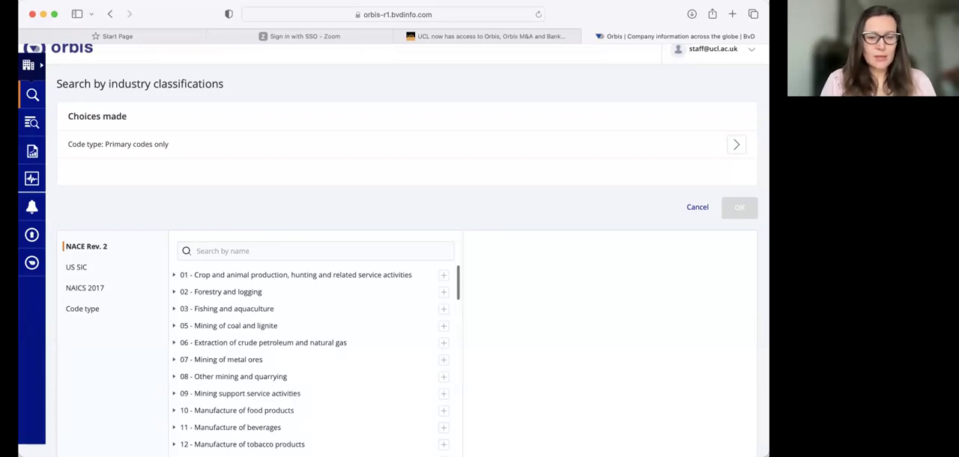
pyautogui.write('arts')
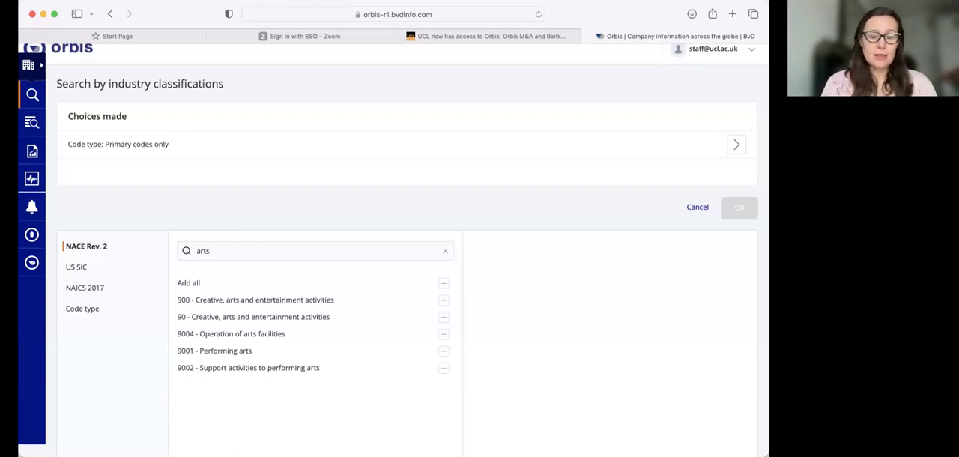
pyautogui.doubleClick(206, 246)
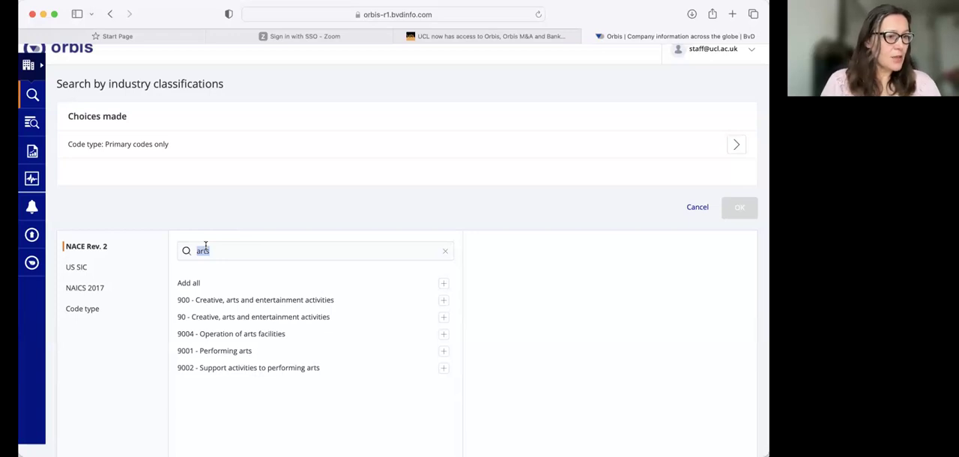
pyautogui.write('research')
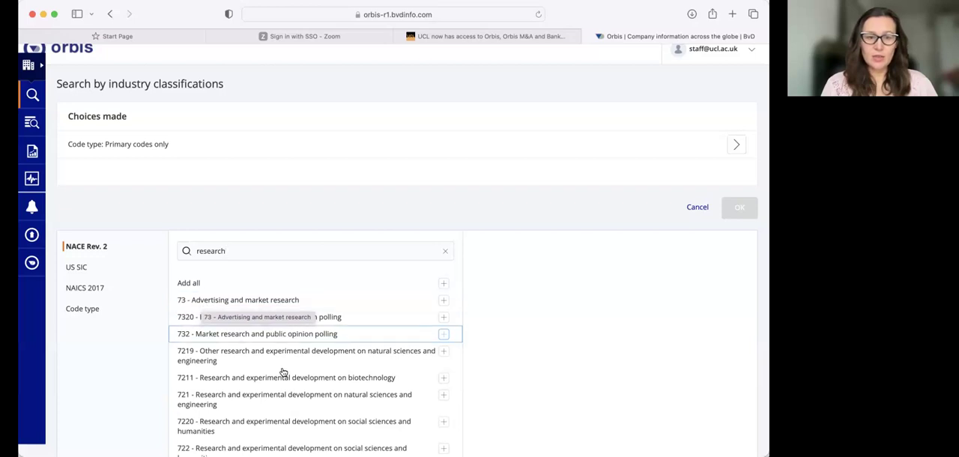
pyautogui.scroll(-3, 286, 394)
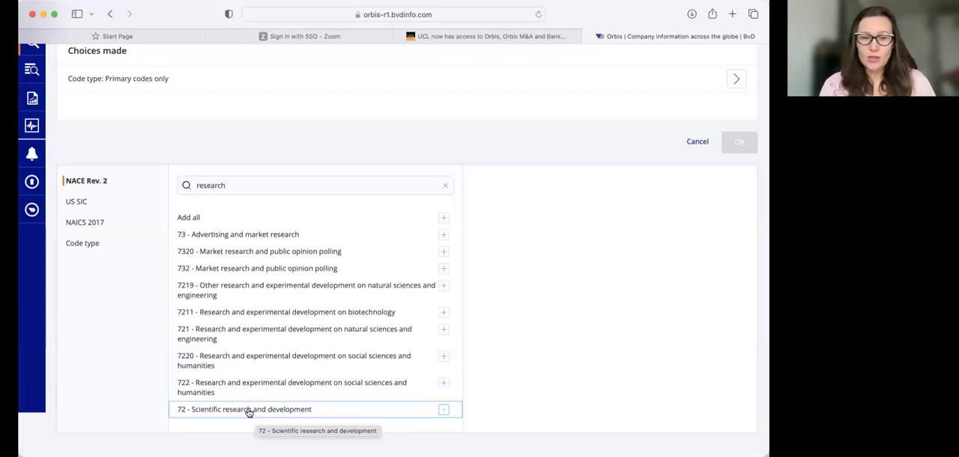
# Look up "information" in the NACE Rev. 2 codes.
pyautogui.doubleClick(206, 186)
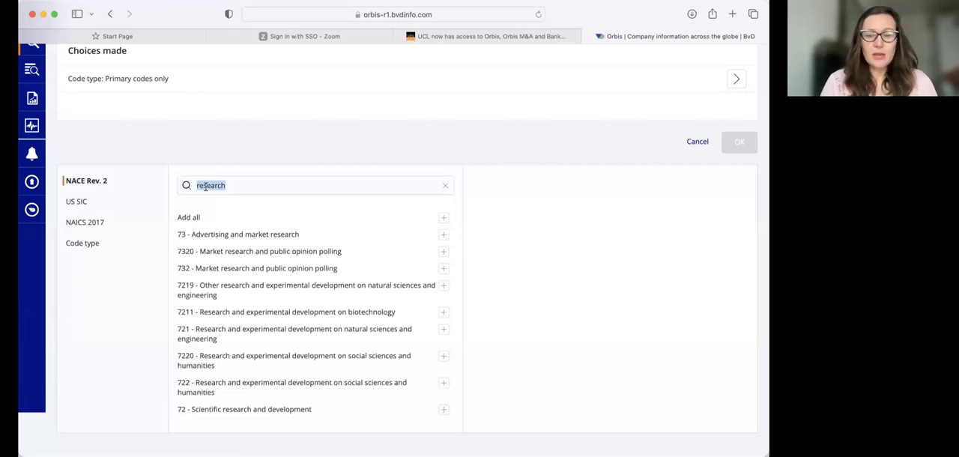
pyautogui.write('information')
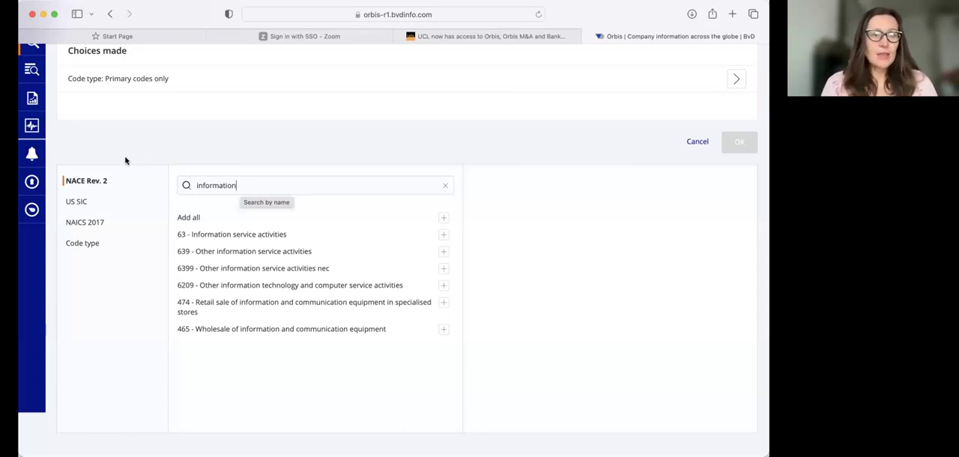
# Reopen the industry classifications criterion, find "drinks", and add NACE Rev. 2 code 1107 for soft drinks manufacture as a search step.
pyautogui.scroll(1, 33, 71)
pyautogui.scroll(1, 34, 72)
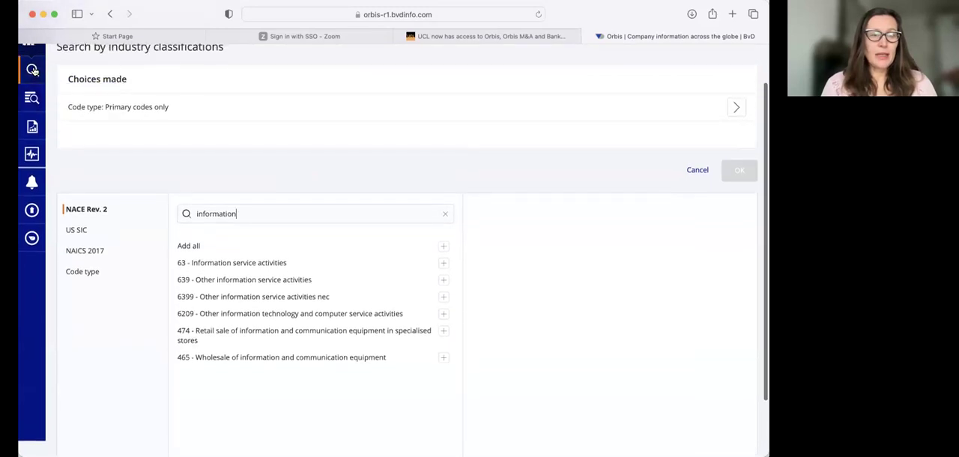
pyautogui.click(33, 70)
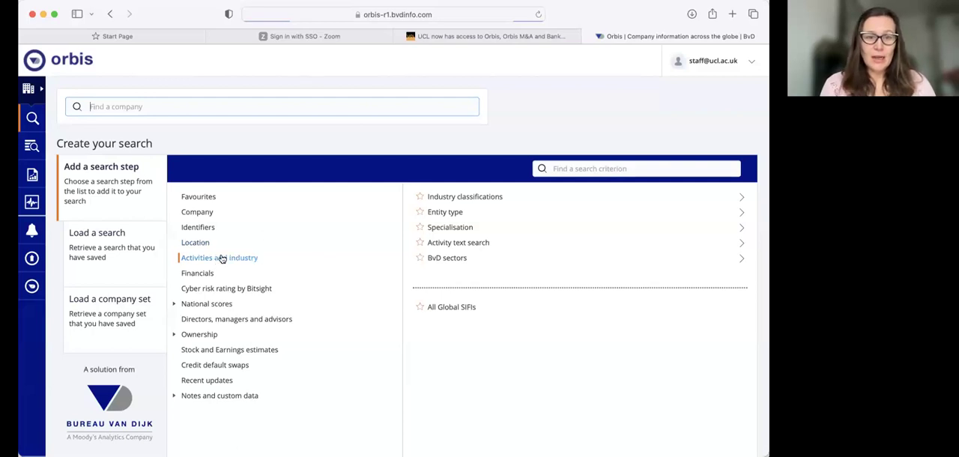
pyautogui.click(487, 198)
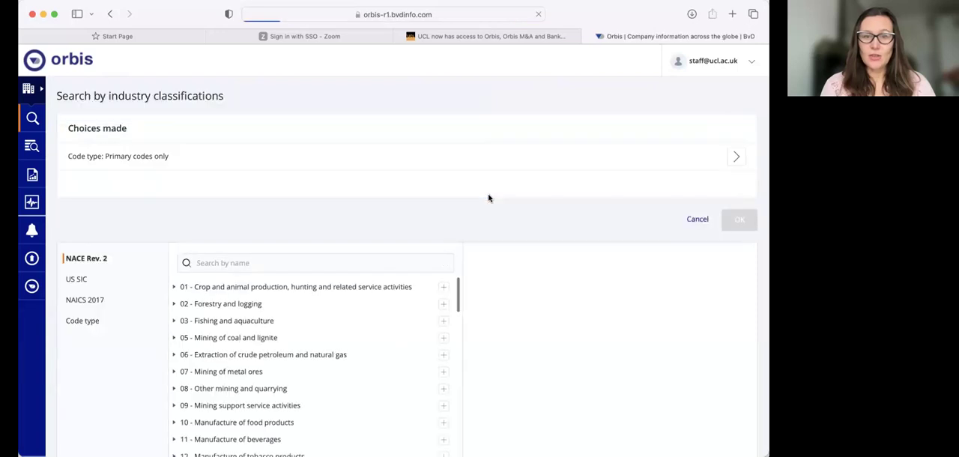
pyautogui.write('drinks')
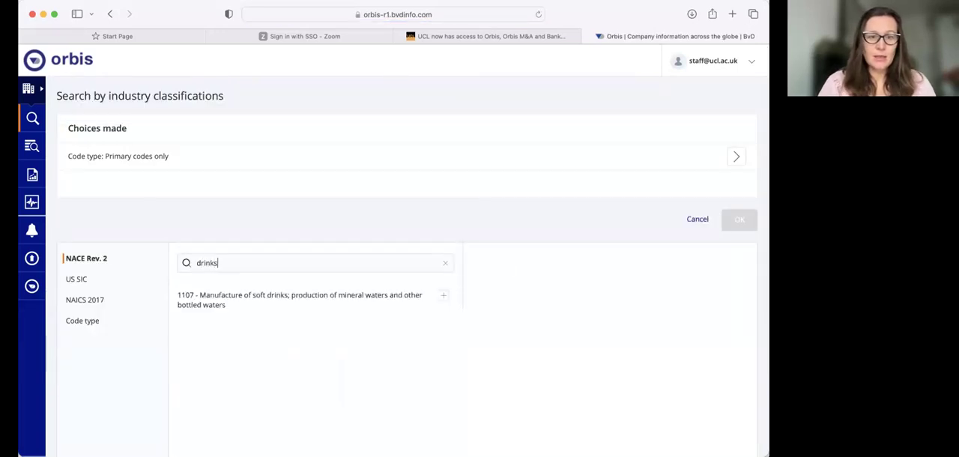
pyautogui.click(289, 300)
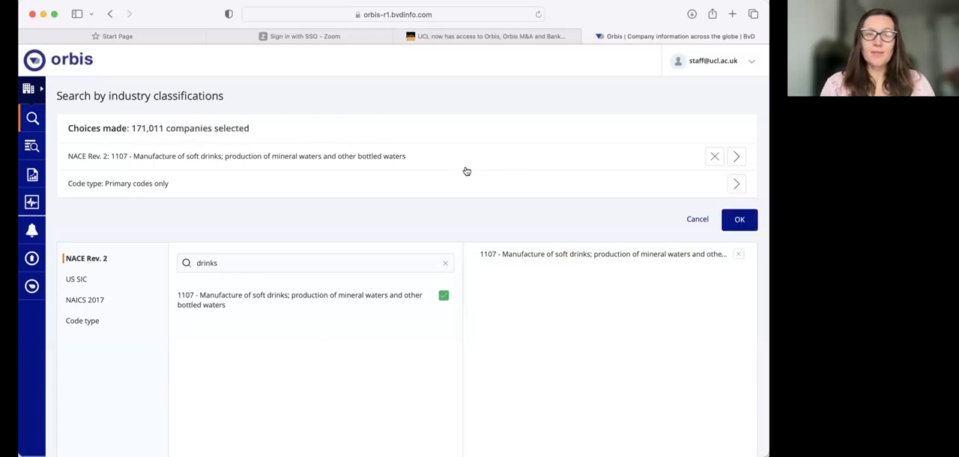
pyautogui.click(740, 226)
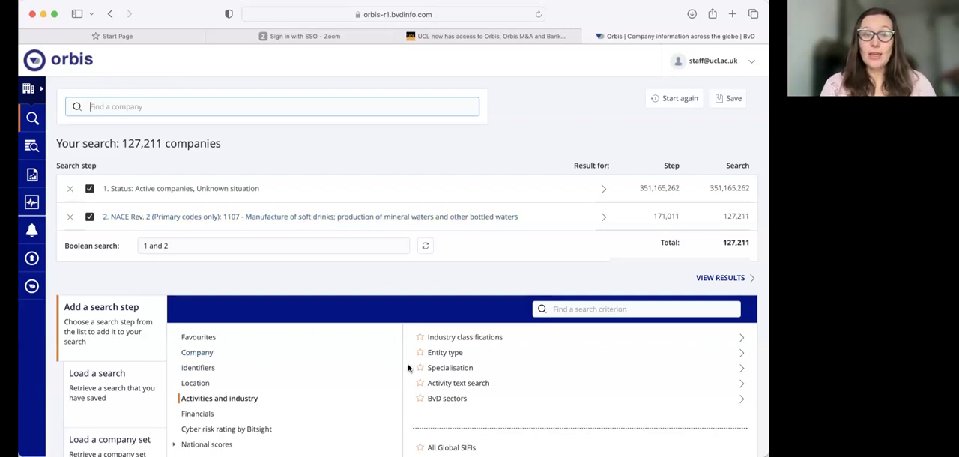
# Show the Financials criteria and find search criteria matching "employees".
pyautogui.scroll(-1, 250, 364)
pyautogui.scroll(-1, 251, 365)
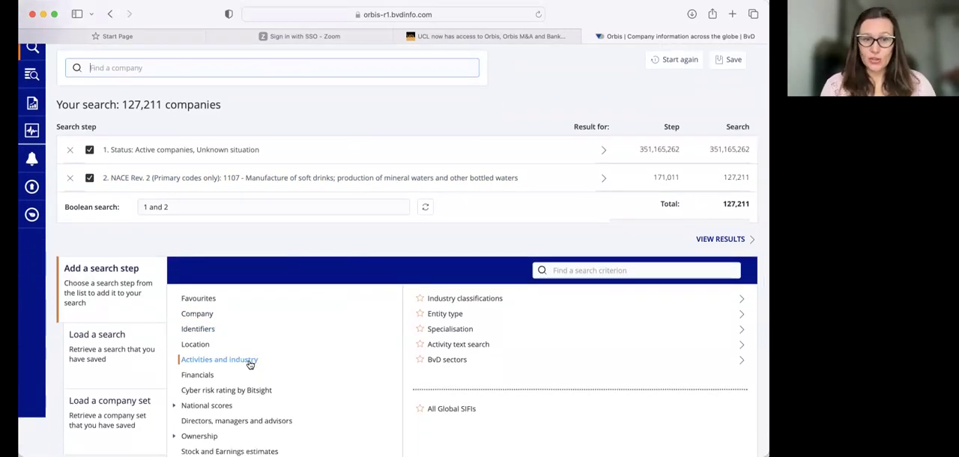
pyautogui.click(199, 377)
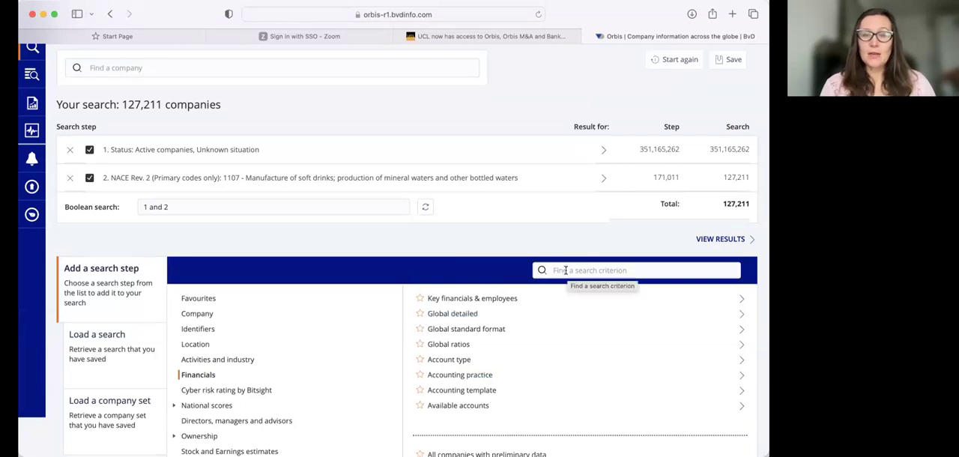
pyautogui.click(565, 270)
pyautogui.write('emoplo')
pyautogui.press('BackSpace')
pyautogui.press('BackSpace')
pyautogui.press('BackSpace')
pyautogui.press('BackSpace')
pyautogui.write('ploy')
pyautogui.press('BackSpace')
pyautogui.press('BackSpace')
pyautogui.press('BackSpace')
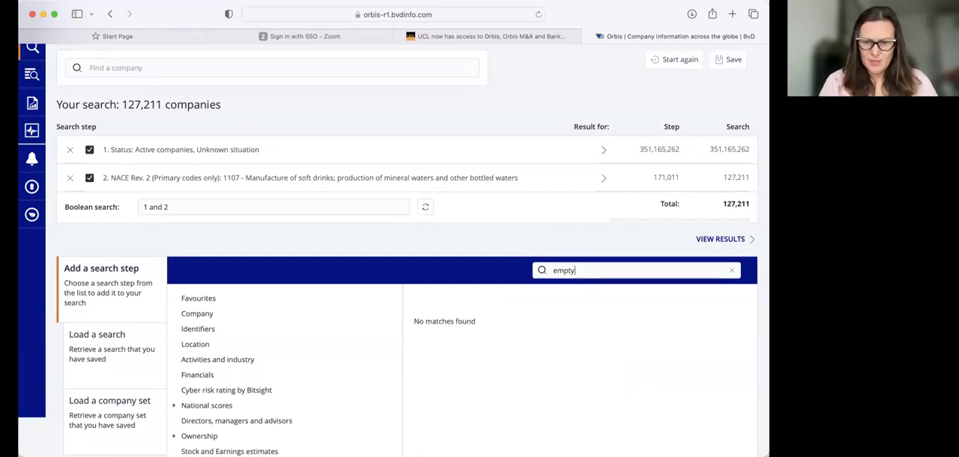
pyautogui.write('lo')
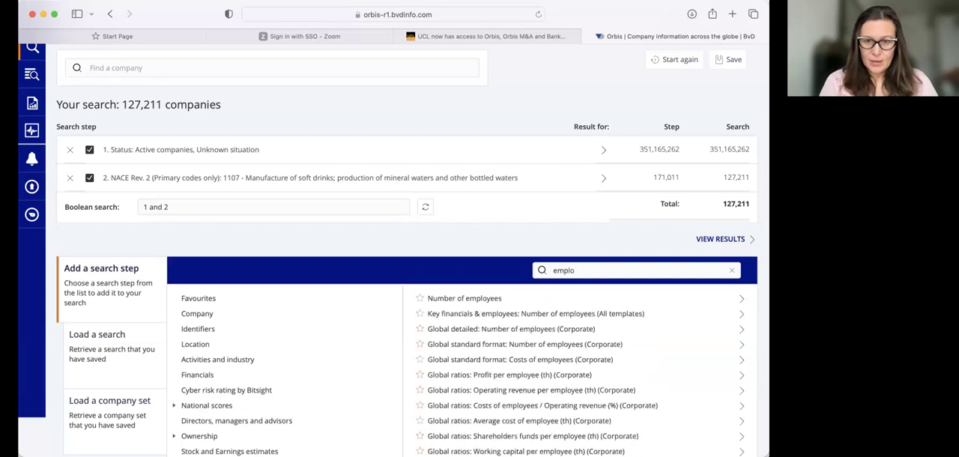
pyautogui.write('yees')
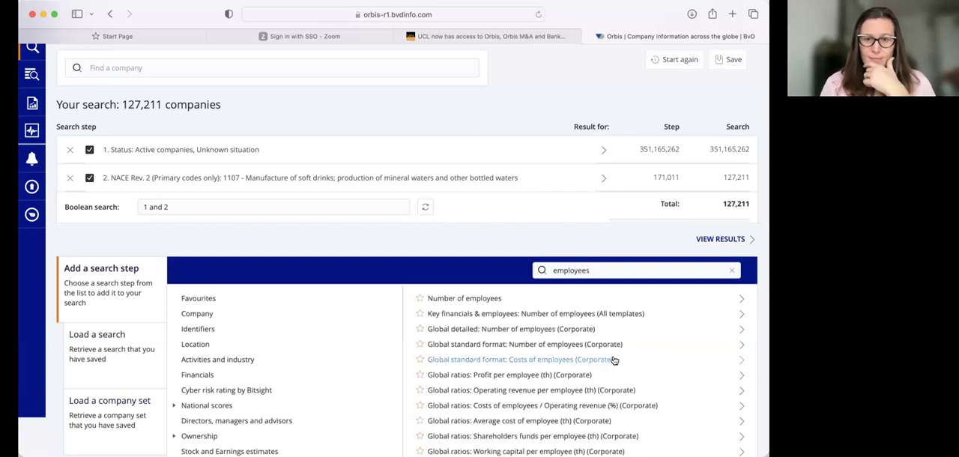
pyautogui.scroll(-1, 614, 361)
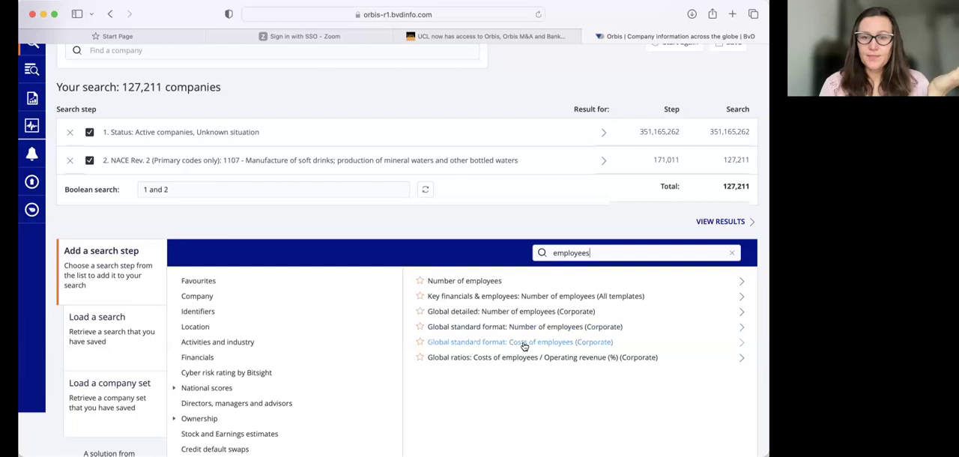
# Add a Number of employees search step for all companies with a known value in the absolute year 2020.
pyautogui.click(464, 282)
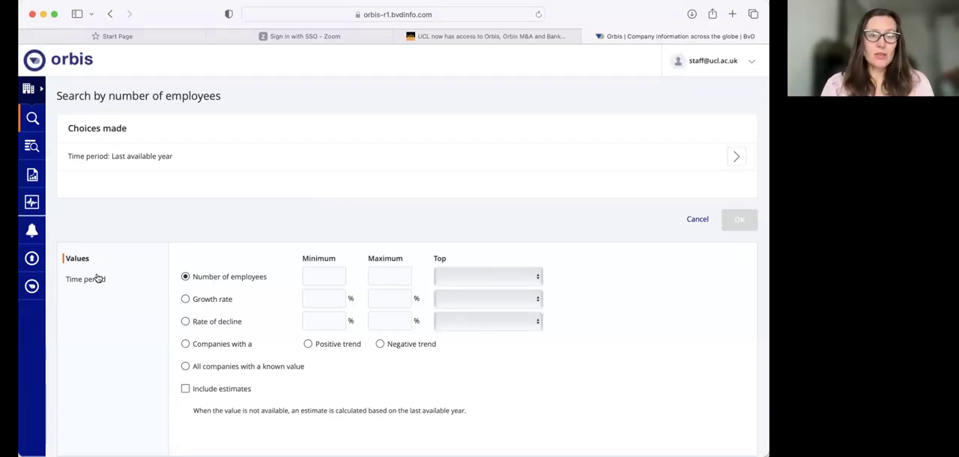
pyautogui.click(193, 367)
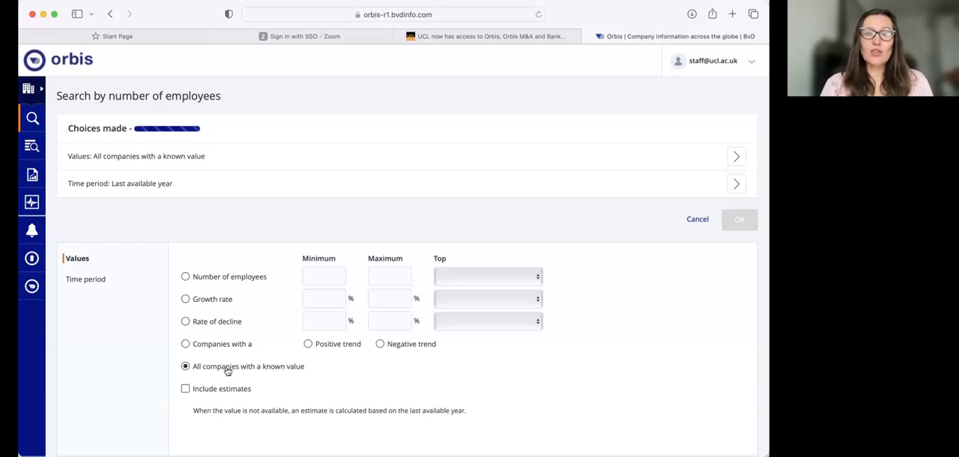
pyautogui.click(91, 283)
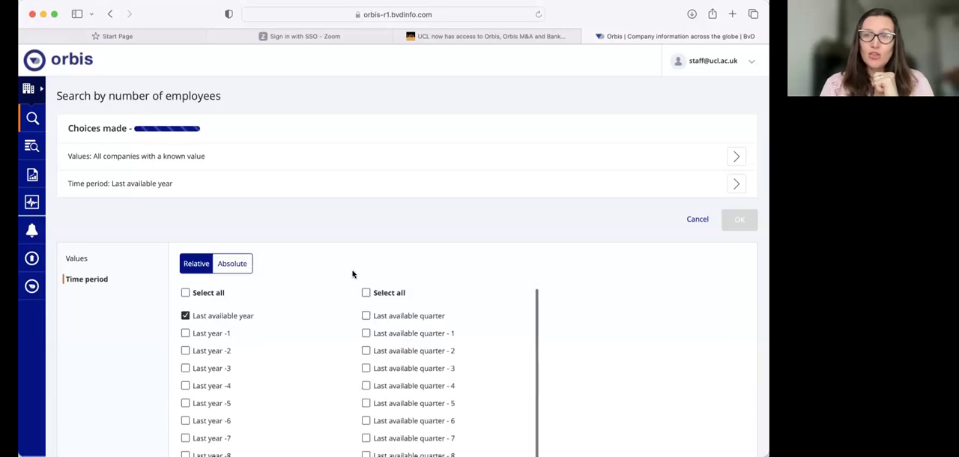
pyautogui.click(240, 264)
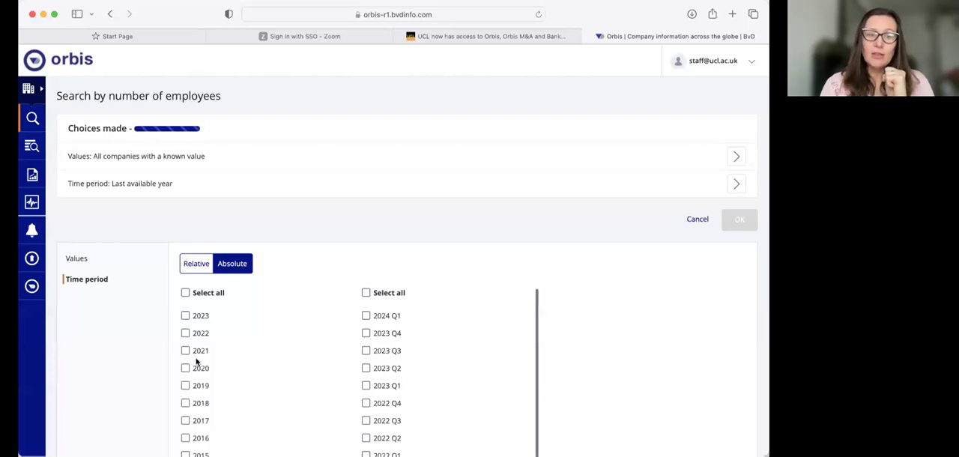
pyautogui.click(185, 368)
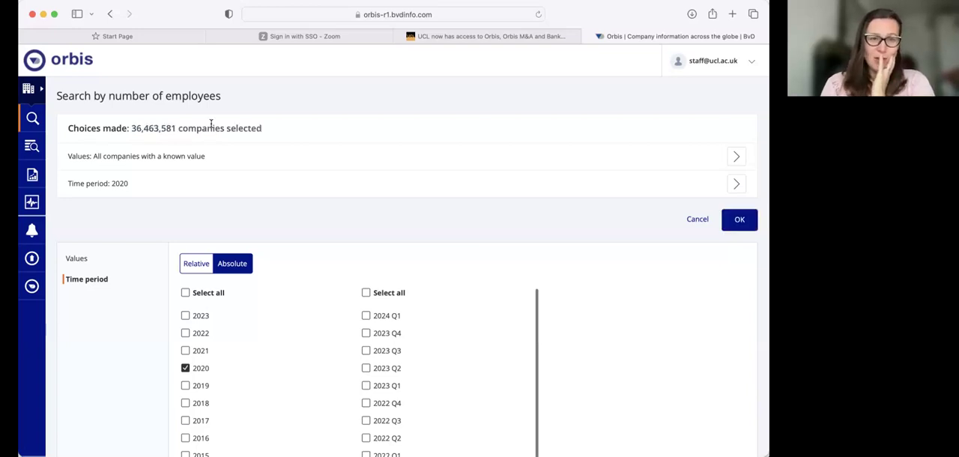
pyautogui.click(732, 223)
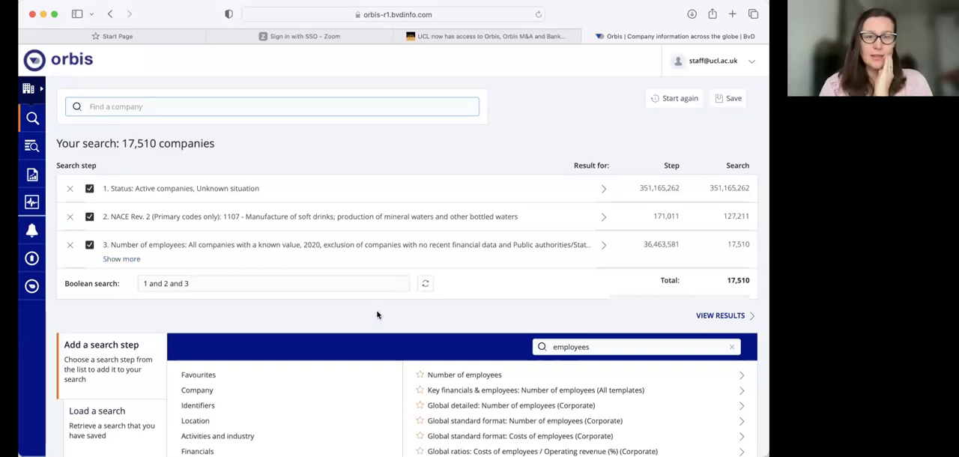
# Show the Financials criteria and find search criteria matching "total assets".
pyautogui.scroll(-1, 225, 404)
pyautogui.click(210, 409)
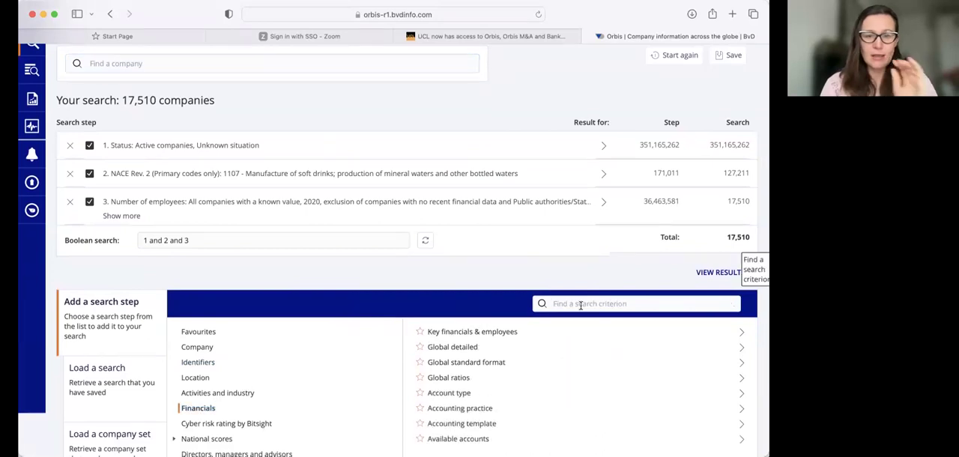
pyautogui.write('t')
pyautogui.press('BackSpace')
pyautogui.write('total')
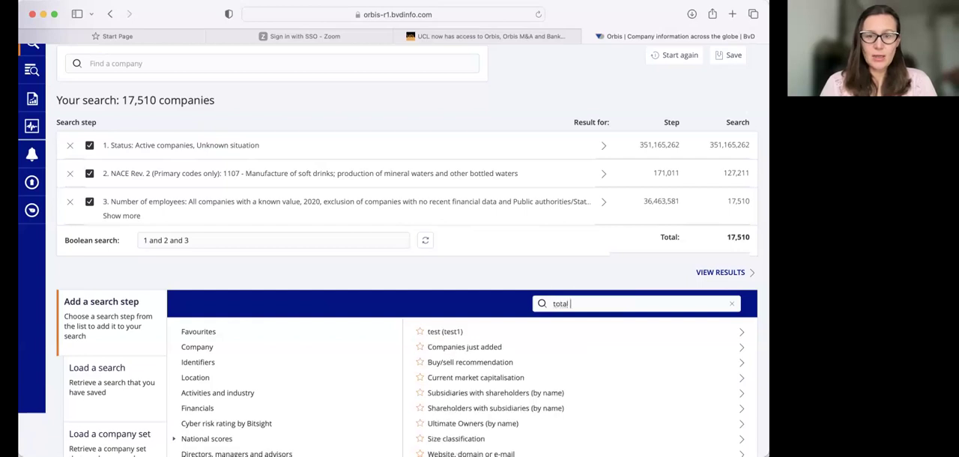
pyautogui.write(' assets')
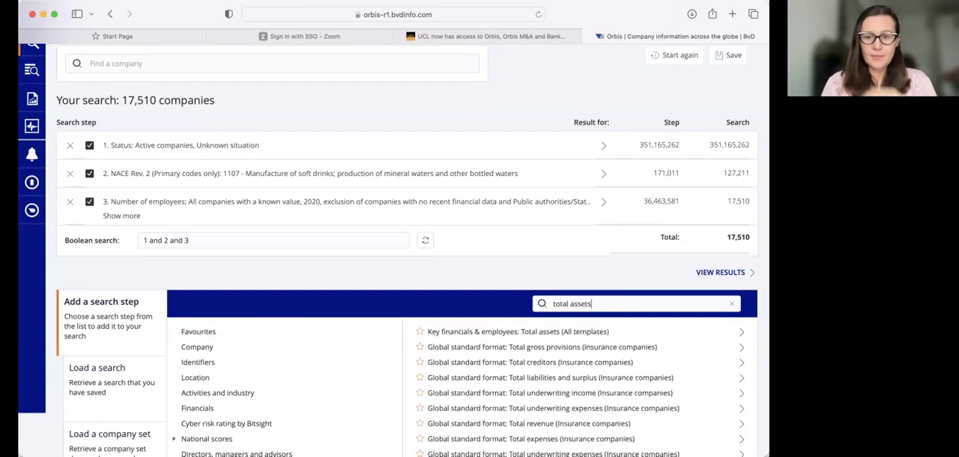
pyautogui.scroll(-5, 626, 360)
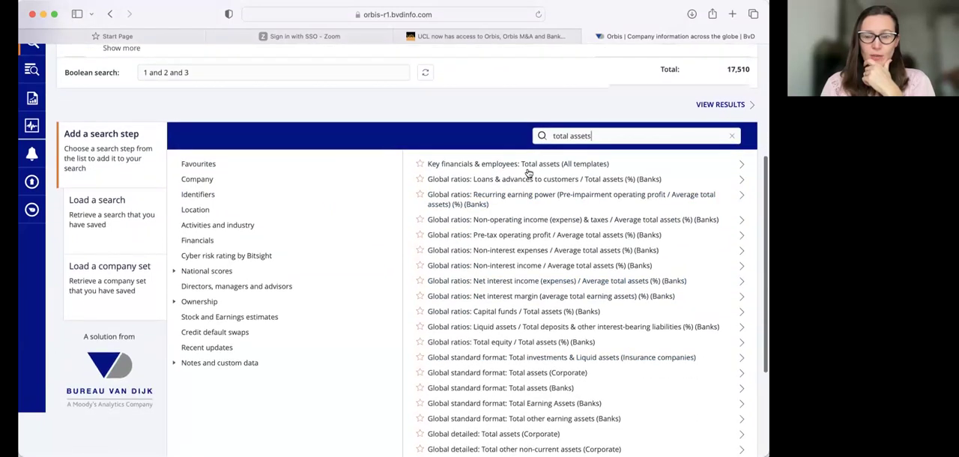
# Add a Key financials & employees: Total assets search step for all companies with a known value in the absolute year 2020.
pyautogui.click(524, 164)
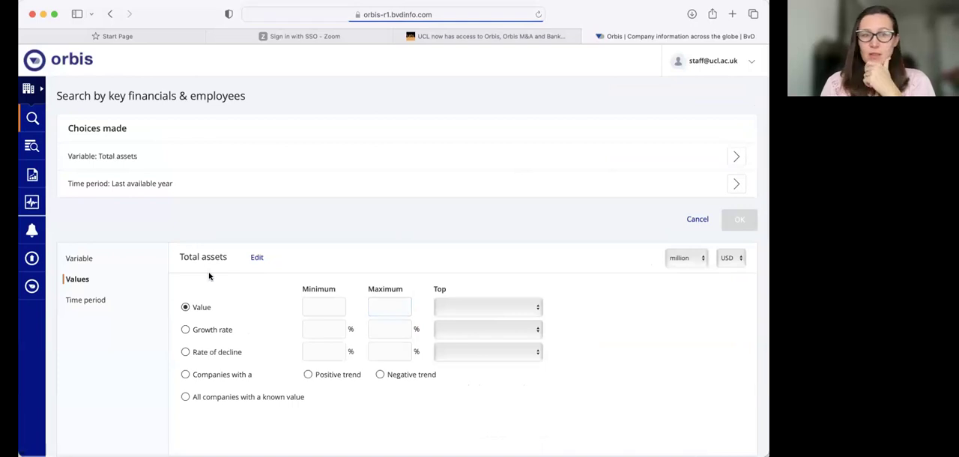
pyautogui.click(187, 396)
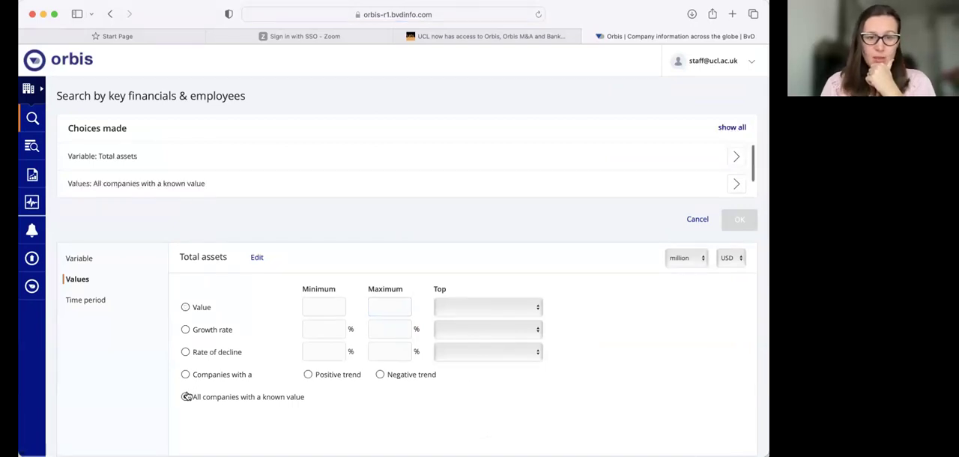
pyautogui.click(83, 300)
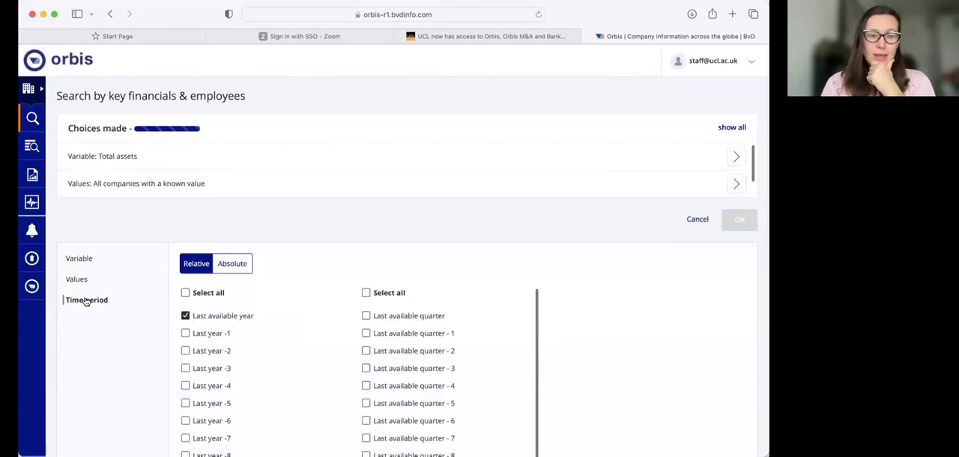
pyautogui.click(224, 269)
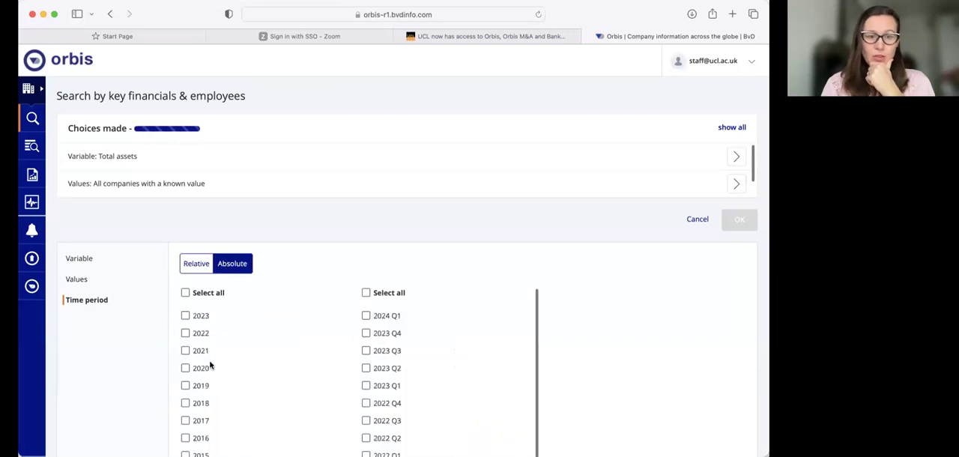
pyautogui.click(188, 369)
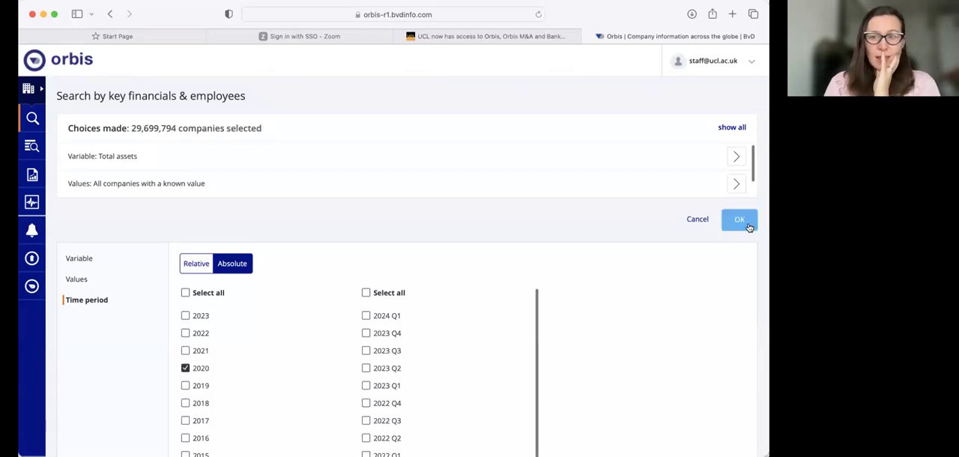
pyautogui.click(743, 222)
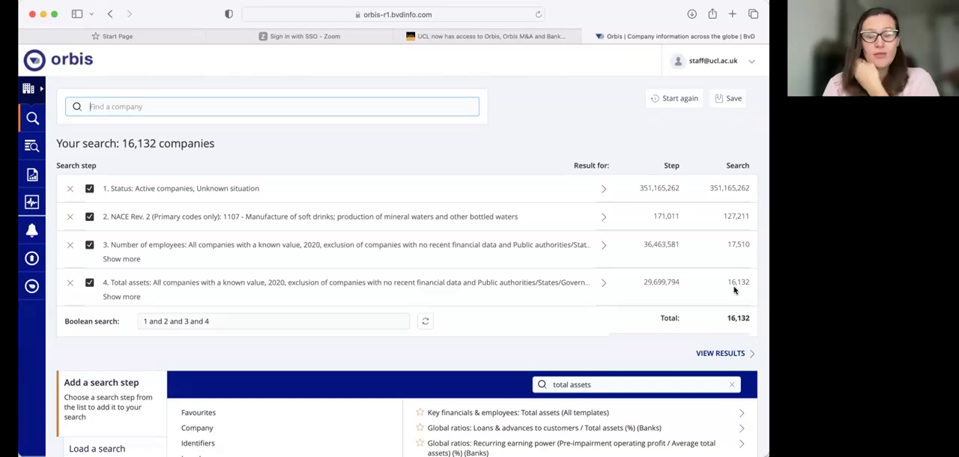
# Return to the Financials criteria and find search criteria matching "roa".
pyautogui.scroll(-2, 449, 373)
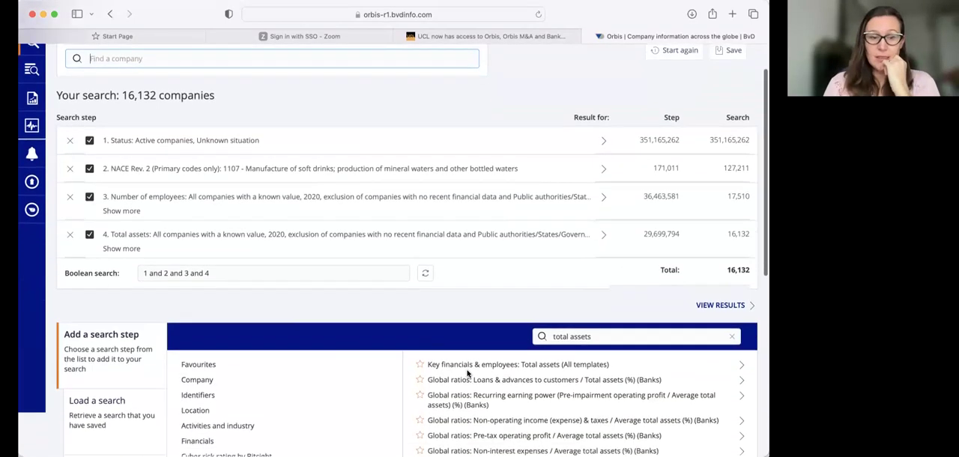
pyautogui.scroll(-1, 245, 392)
pyautogui.click(198, 411)
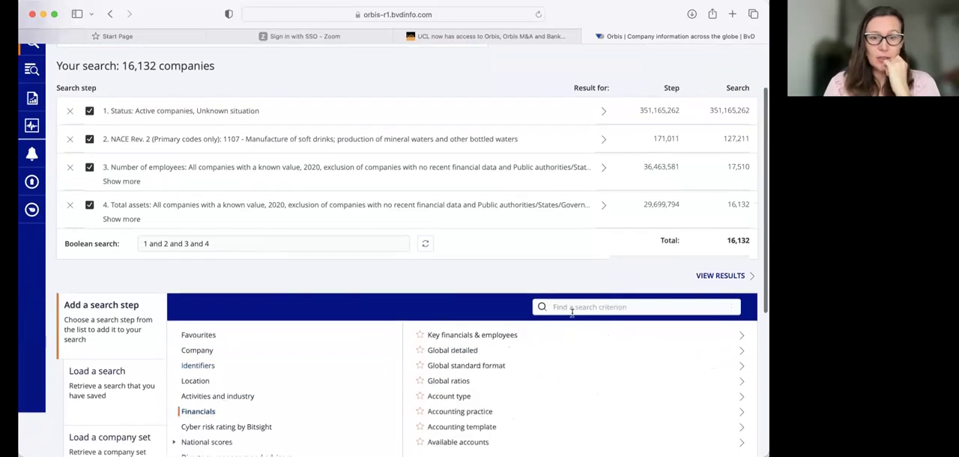
pyautogui.click(562, 307)
pyautogui.write('r')
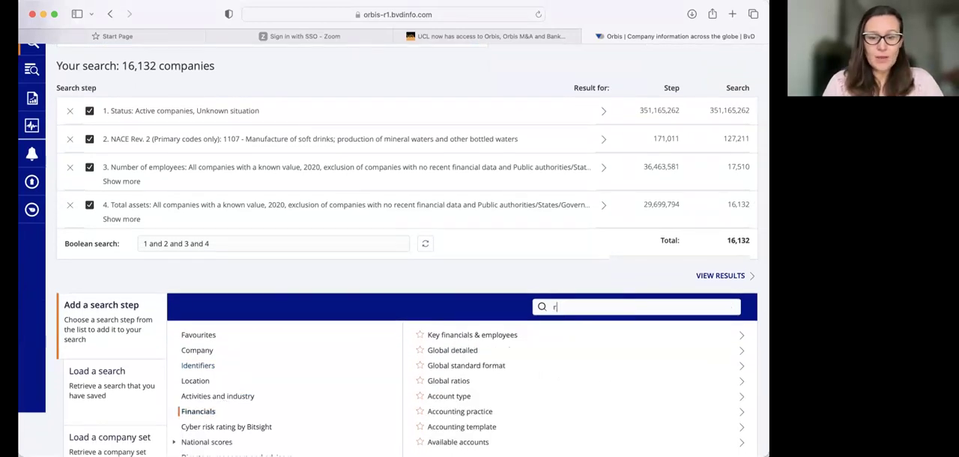
pyautogui.write('oa')
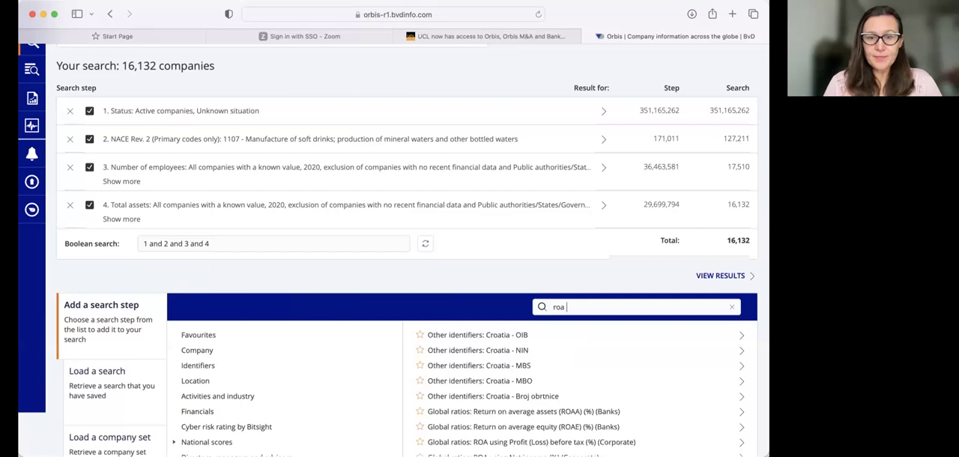
pyautogui.scroll(-2, 580, 388)
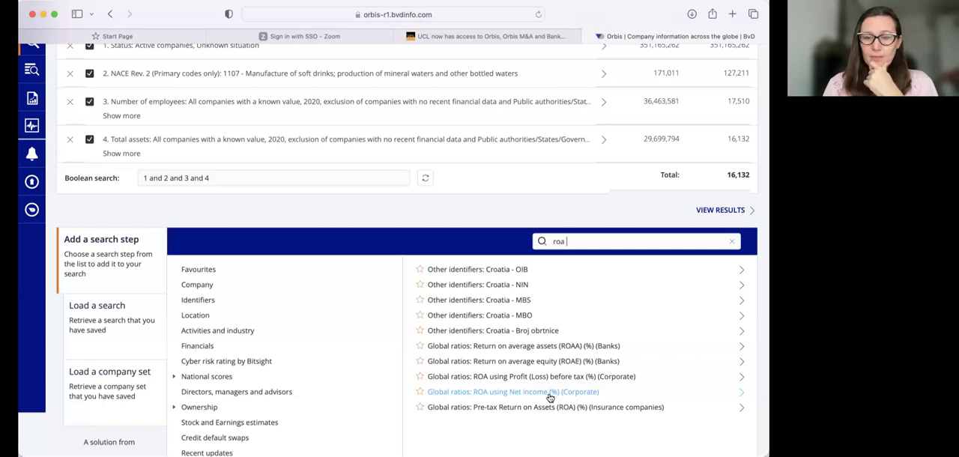
# Add a corporate ROA using Net income (%) search step for all companies with a known value in the absolute year 2020.
pyautogui.click(542, 392)
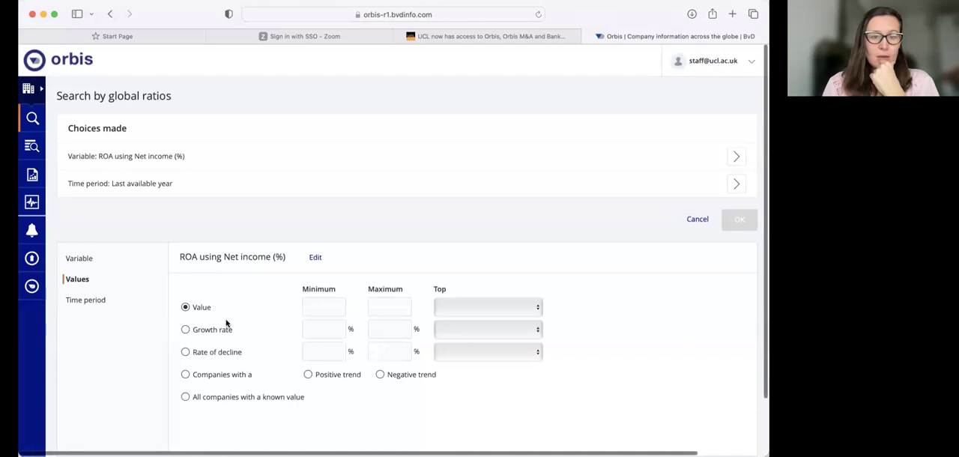
pyautogui.click(186, 398)
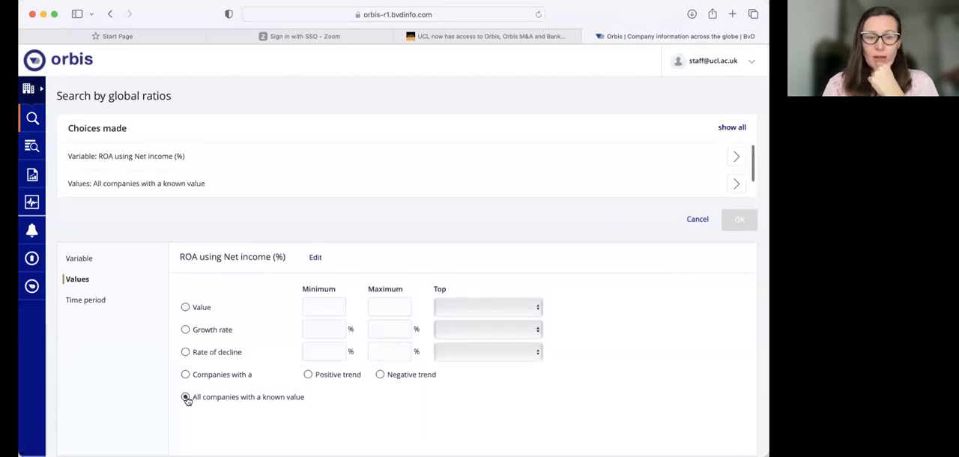
pyautogui.click(97, 303)
pyautogui.click(236, 263)
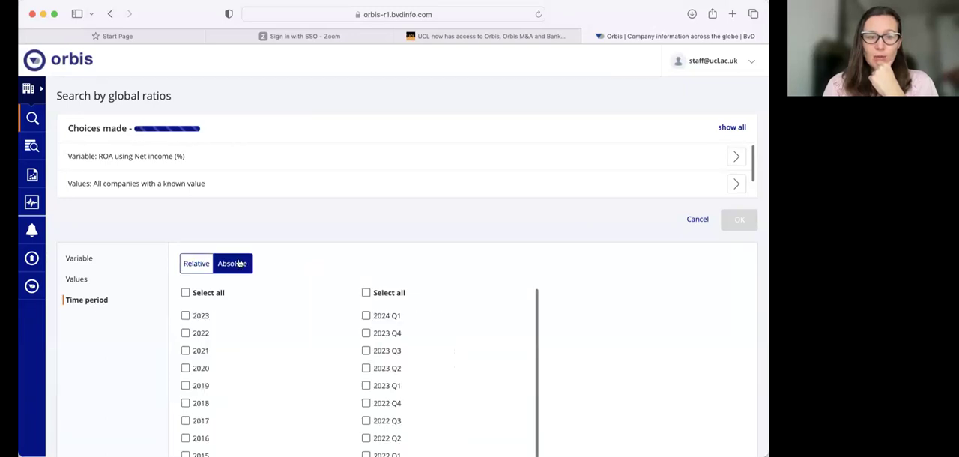
pyautogui.click(185, 368)
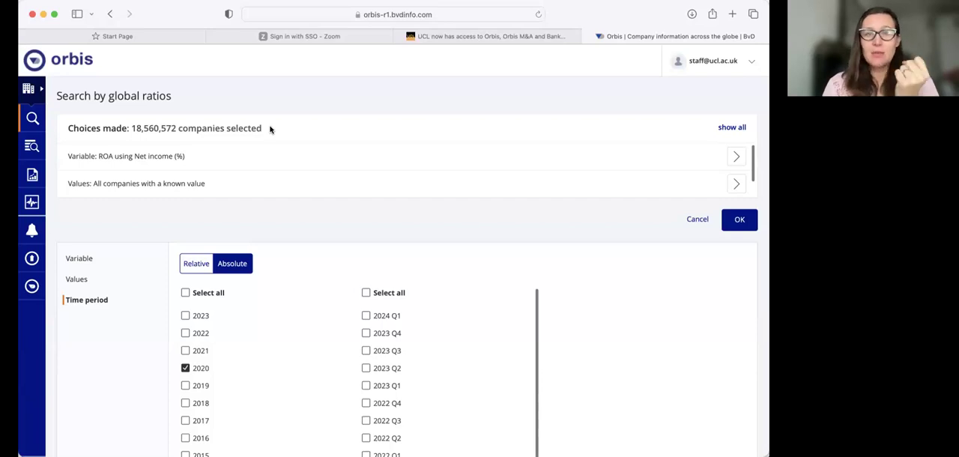
pyautogui.click(741, 220)
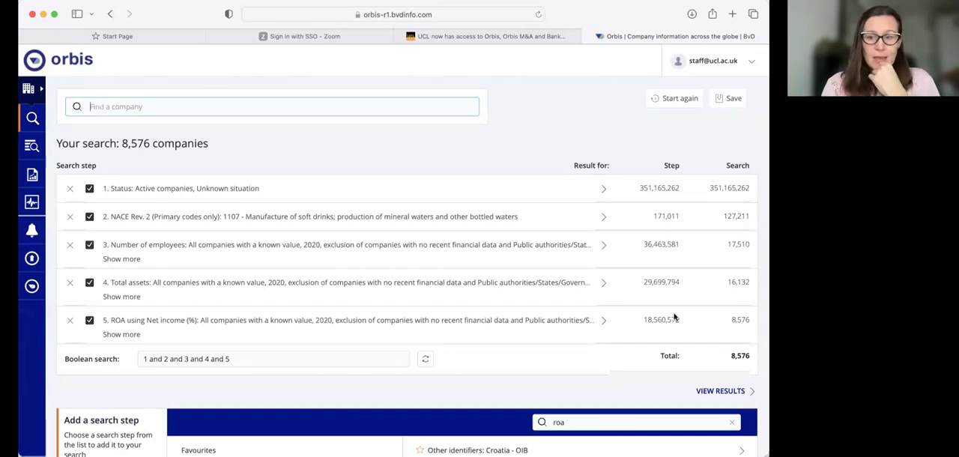
# Go back to the Financials criteria and find search criteria matching "working".
pyautogui.scroll(-2, 674, 318)
pyautogui.scroll(1, 674, 317)
pyautogui.scroll(-2, 673, 315)
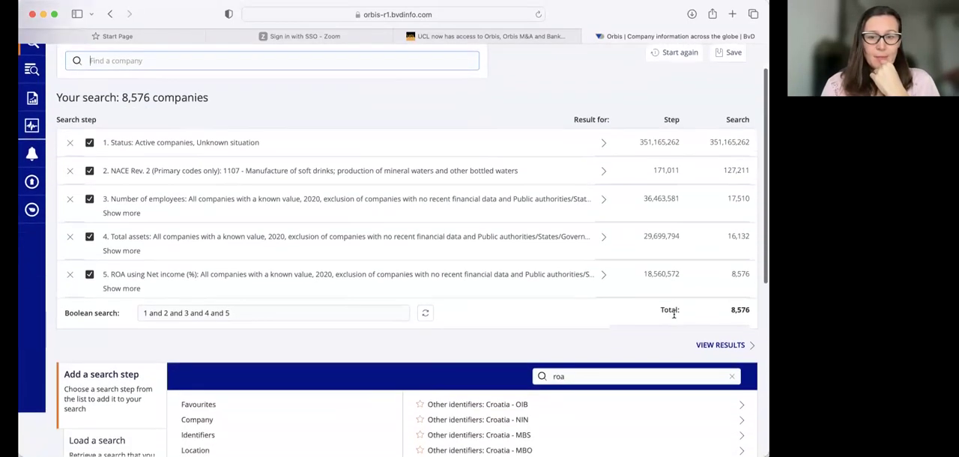
pyautogui.scroll(-2, 674, 315)
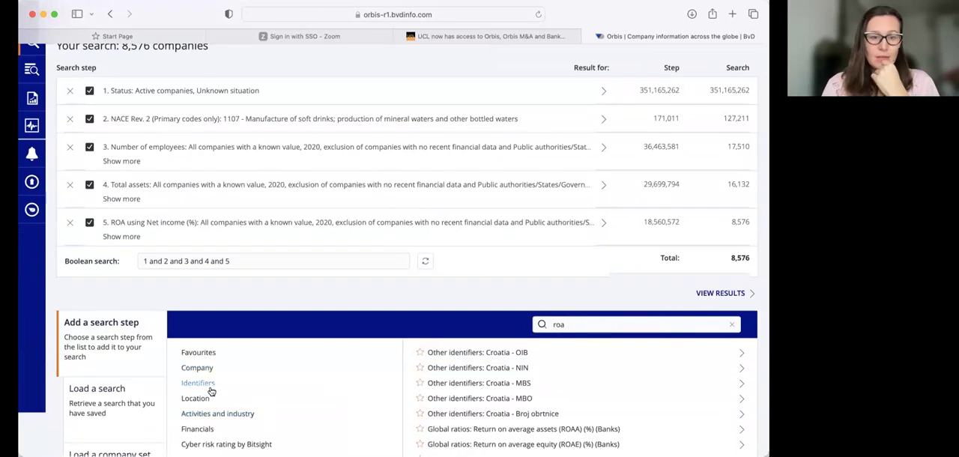
pyautogui.scroll(-1, 212, 390)
pyautogui.click(199, 395)
pyautogui.click(575, 291)
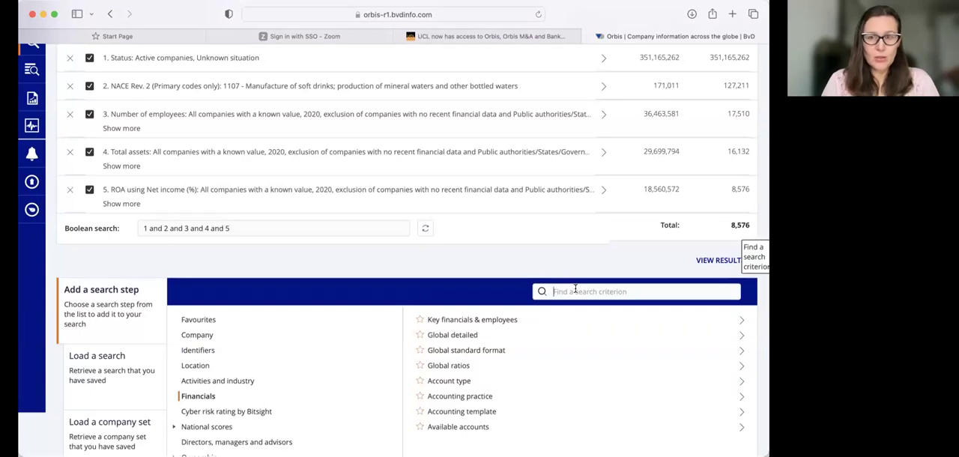
pyautogui.write('working')
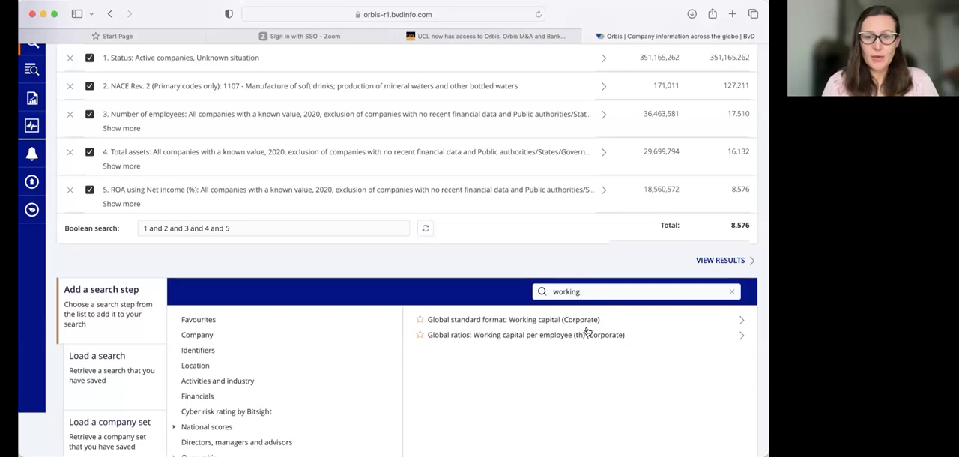
# Add a Working capital per employee (th) search step for all companies with a known value in the absolute year 2020.
pyautogui.click(578, 337)
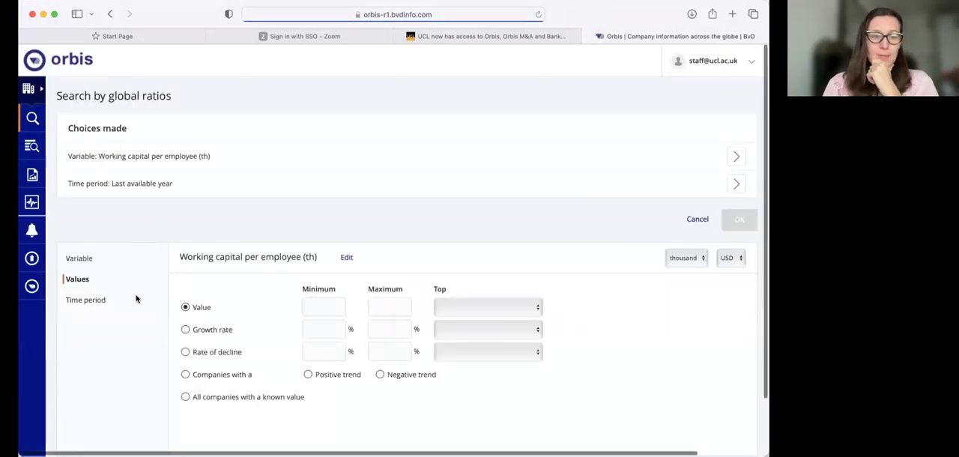
pyautogui.click(185, 397)
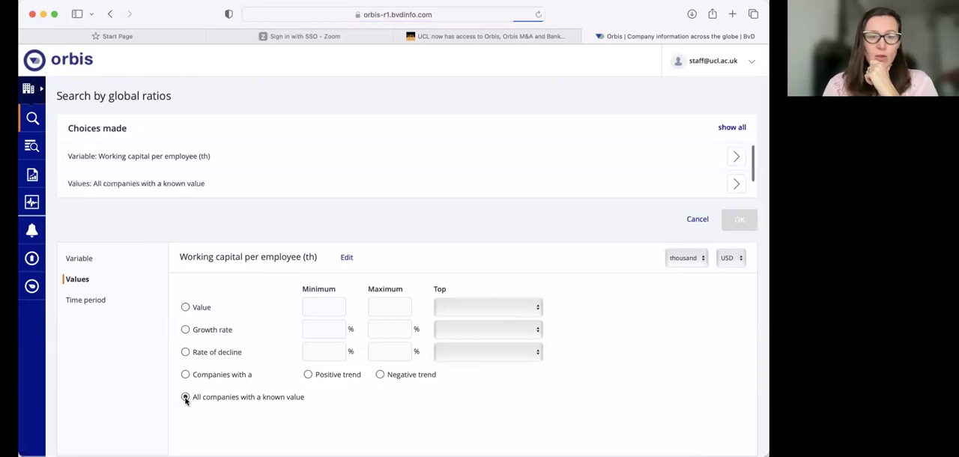
pyautogui.click(98, 300)
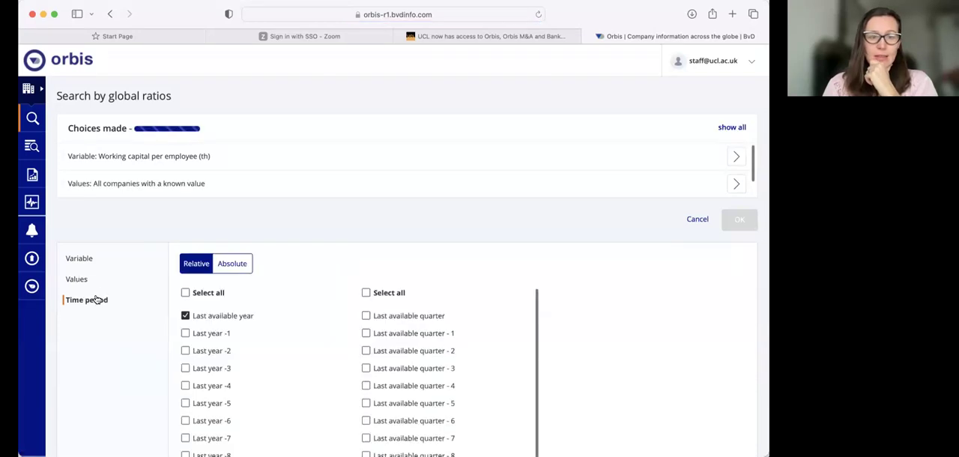
pyautogui.click(229, 260)
pyautogui.click(185, 368)
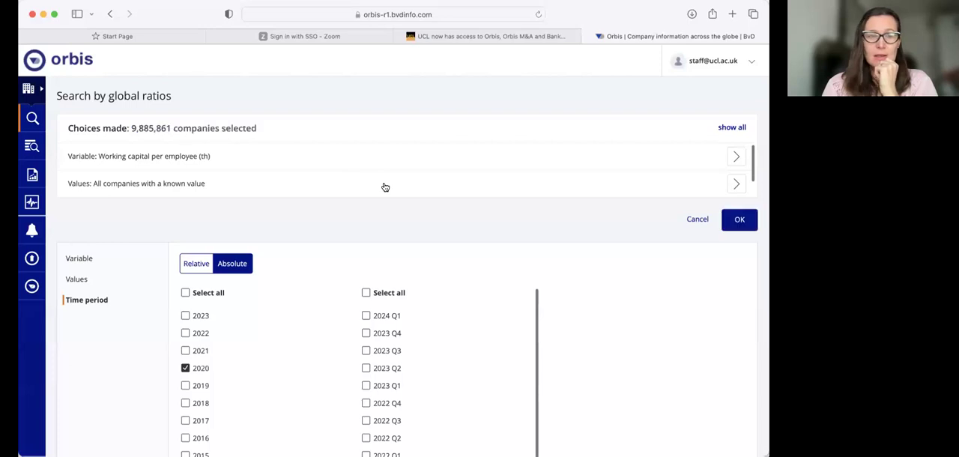
pyautogui.click(739, 223)
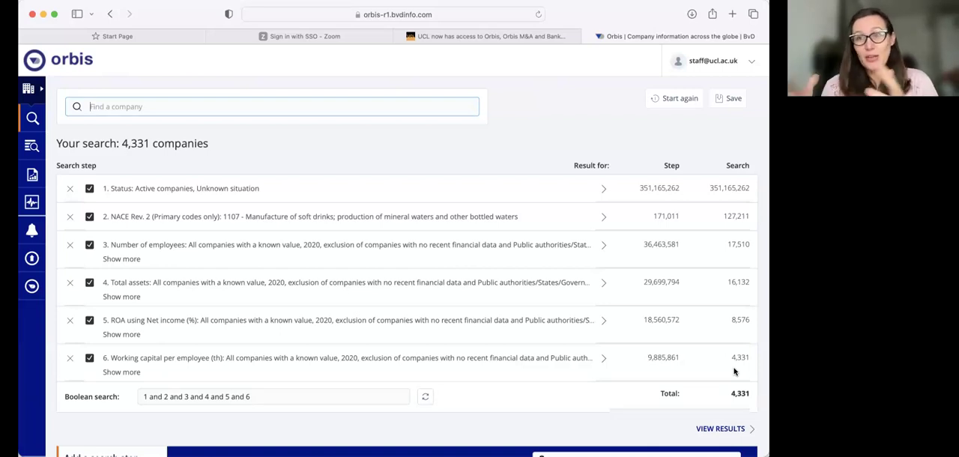
# Open the list of companies that match all six search steps.
pyautogui.scroll(-1, 731, 419)
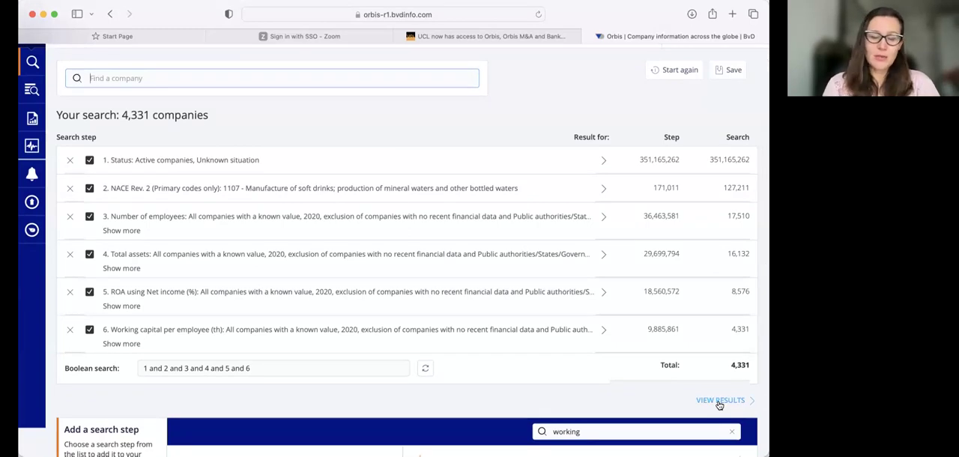
pyautogui.click(719, 401)
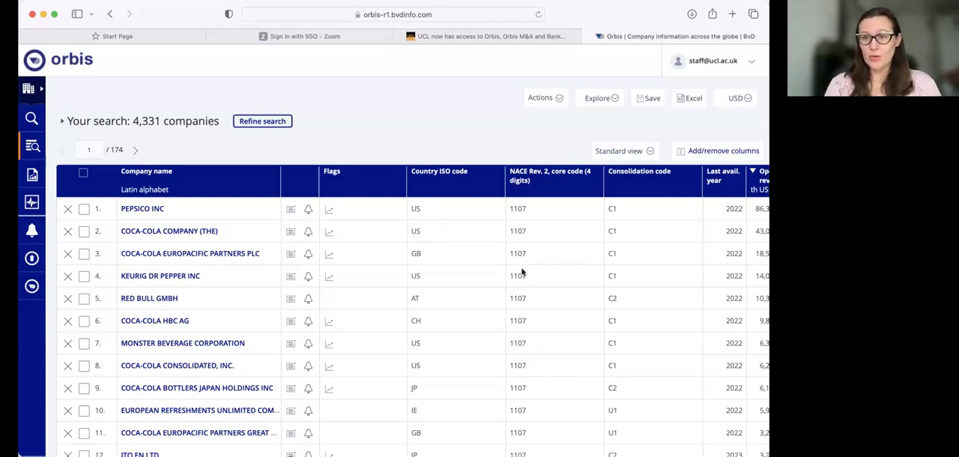
pyautogui.hscroll(2, 523, 219)
pyautogui.hscroll(3, 523, 219)
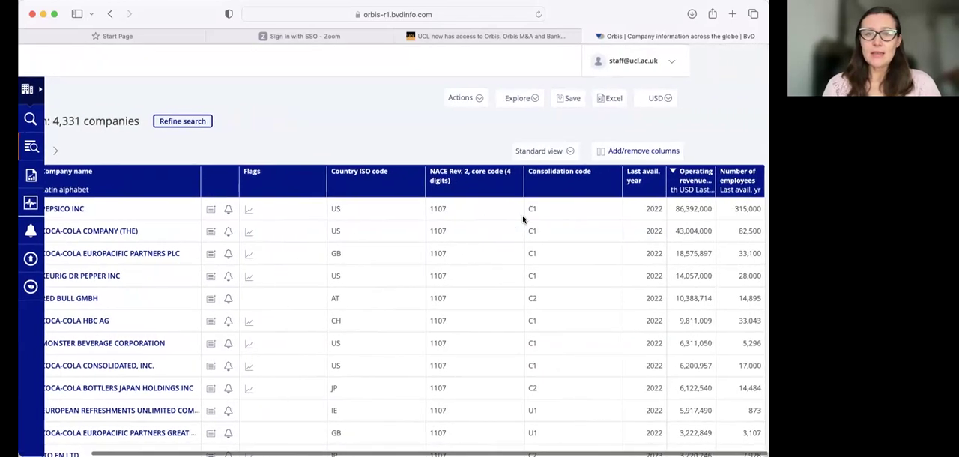
# Delete the last-available-year Number of employees and Operating revenue (Turnover) columns from the results.
pyautogui.click(603, 196)
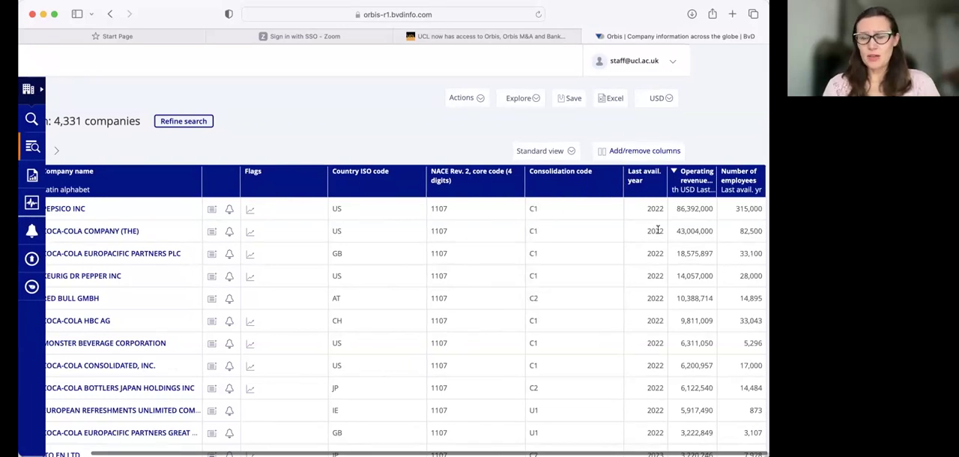
pyautogui.click(702, 179)
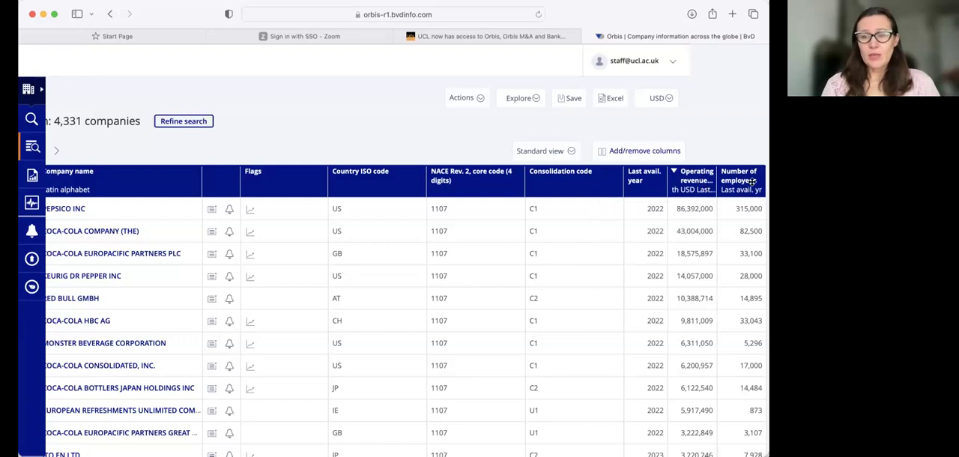
pyautogui.click(749, 183)
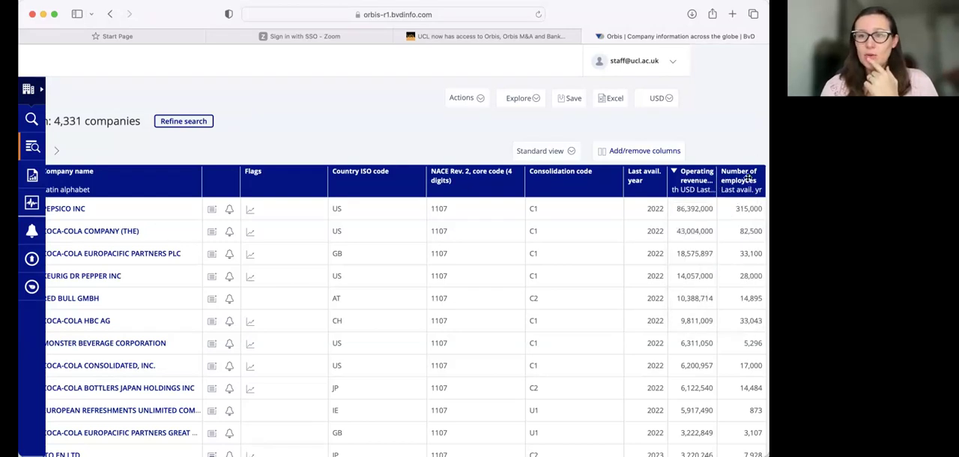
pyautogui.moveTo(746, 184)
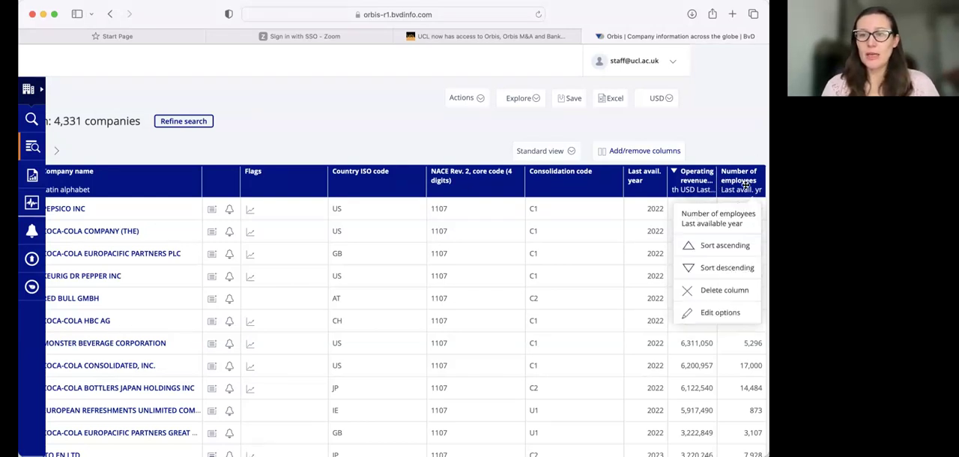
pyautogui.click(697, 290)
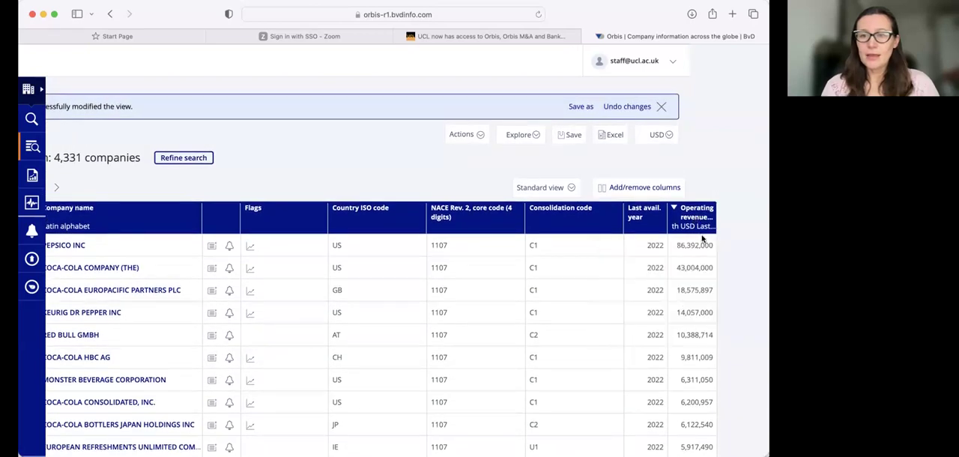
pyautogui.moveTo(697, 219)
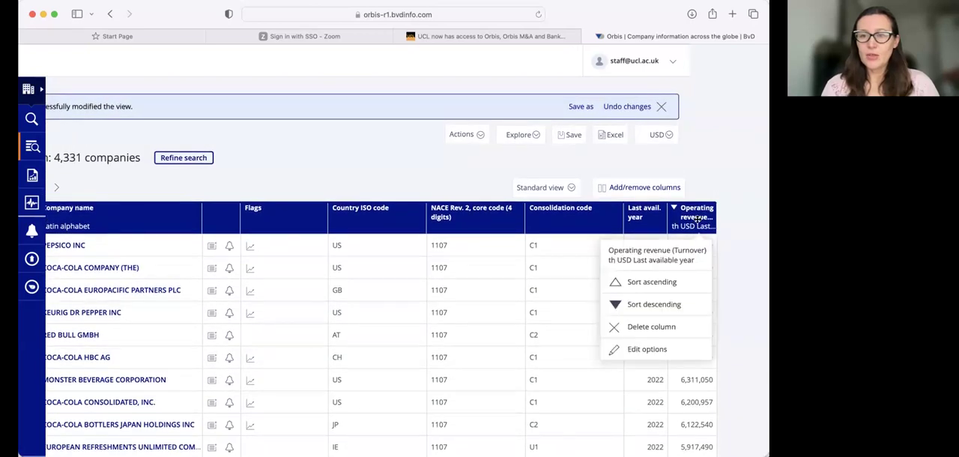
pyautogui.click(613, 329)
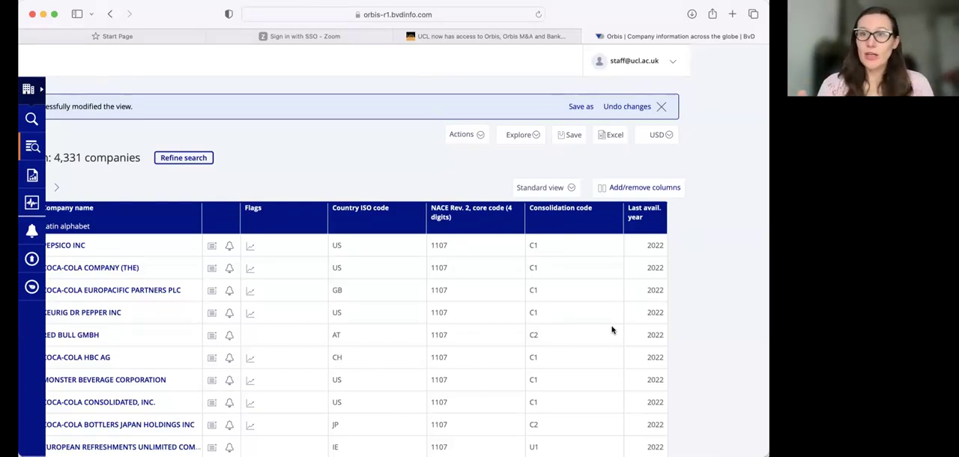
# Open the column selection for the results and find columns matching "employe".
pyautogui.click(644, 188)
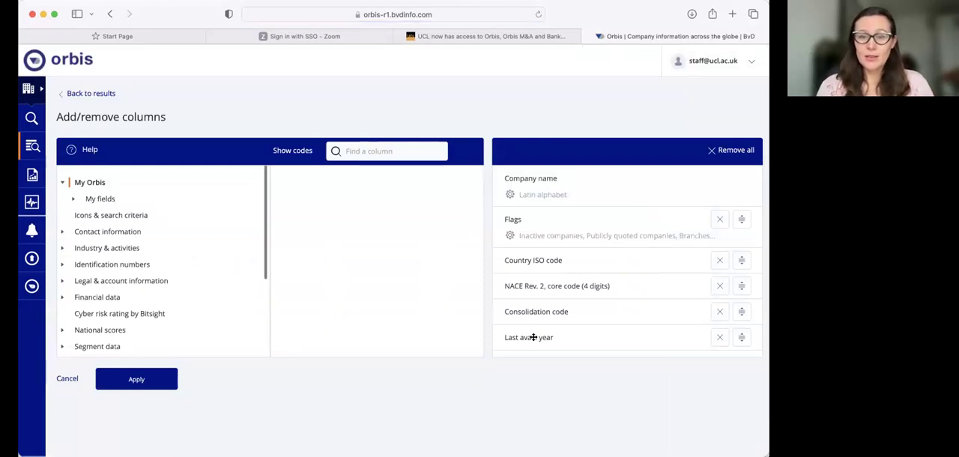
pyautogui.click(359, 151)
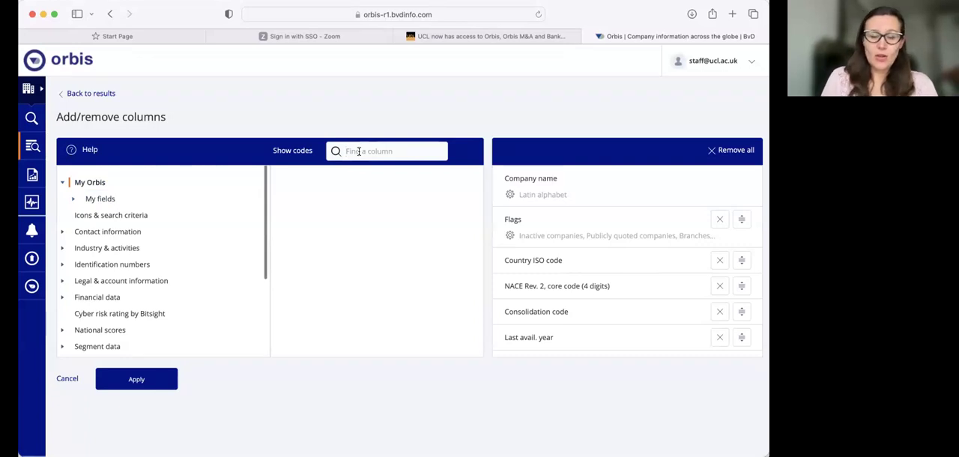
pyautogui.write('emplyee')
pyautogui.press('BackSpace')
pyautogui.press('BackSpace')
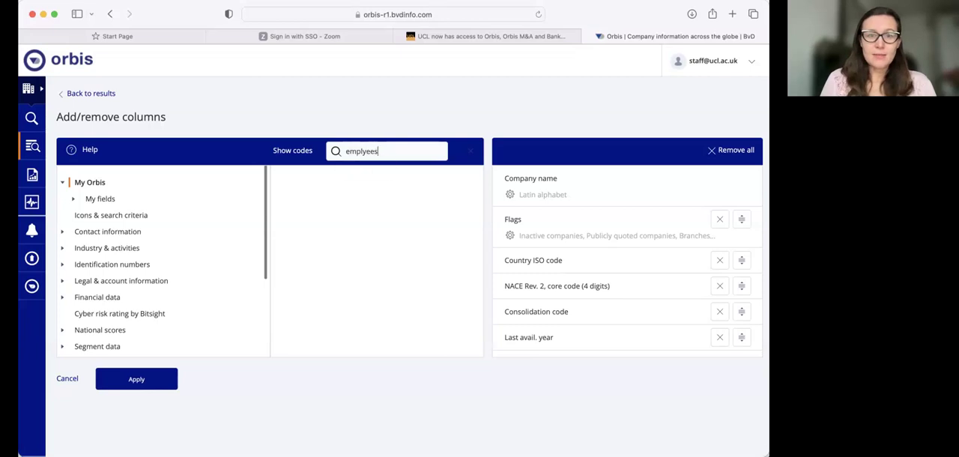
pyautogui.write('oye')
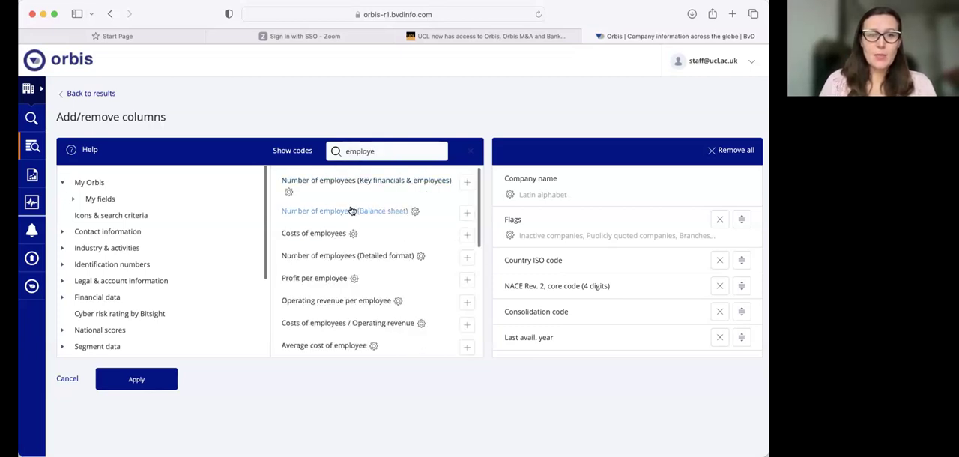
# Add the Number of employees (Balance sheet) column with annual data for the absolute year 2020.
pyautogui.click(351, 210)
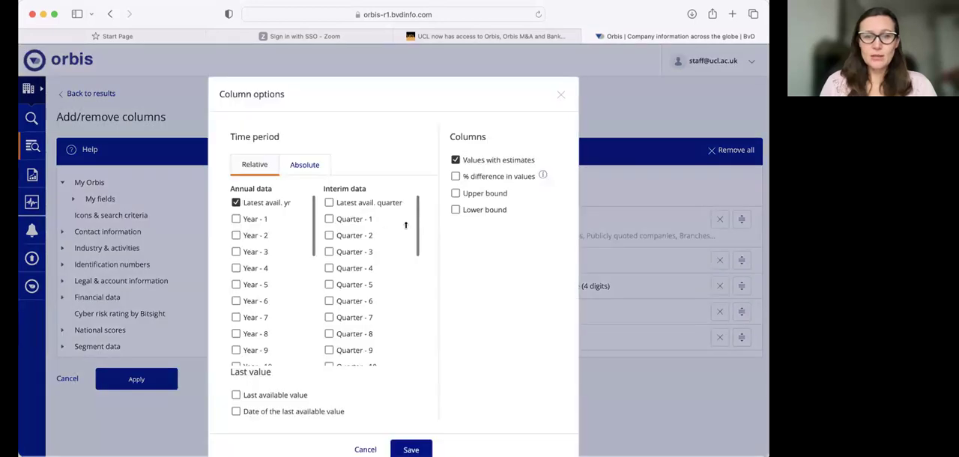
pyautogui.click(299, 165)
pyautogui.click(237, 251)
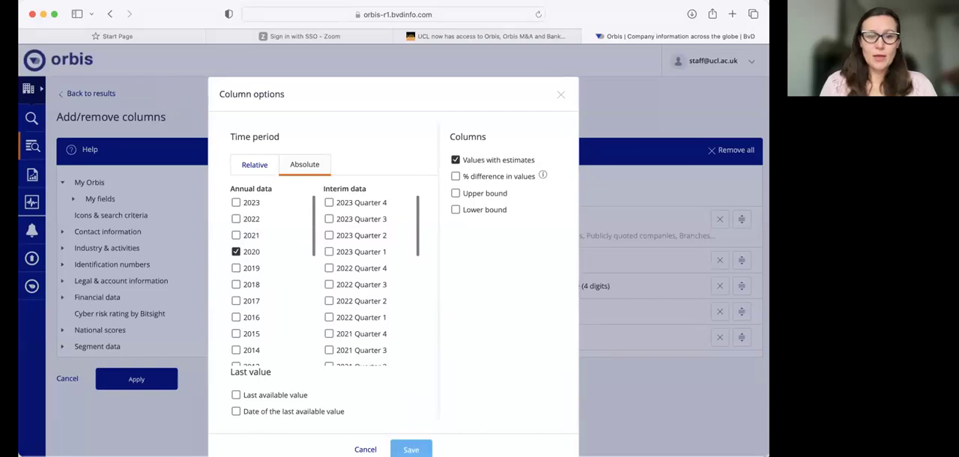
pyautogui.click(410, 449)
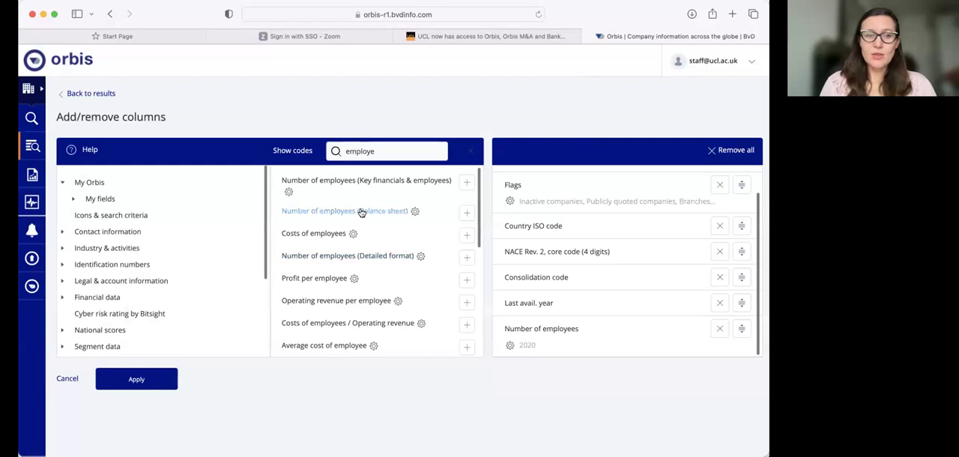
# Find "total assets" and add the Total assets (Key financials & employees) column for the absolute year 2020 in thousand USD.
pyautogui.doubleClick(352, 152)
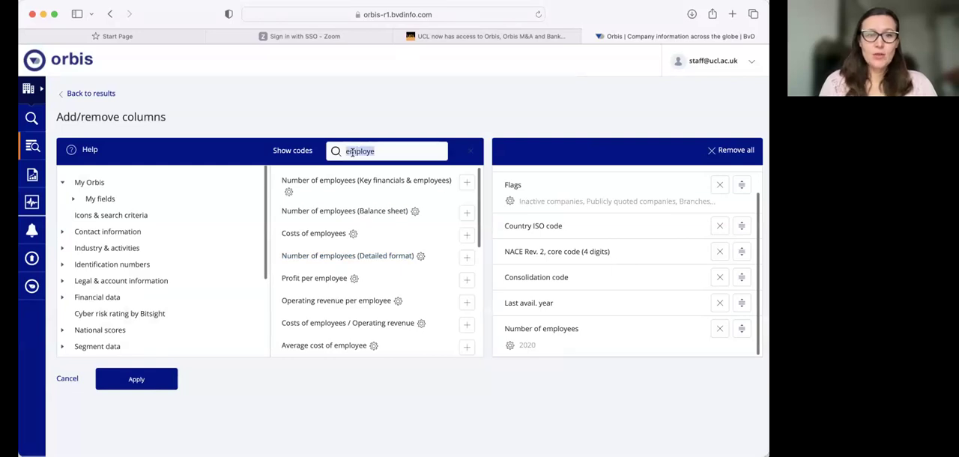
pyautogui.write('total assertys')
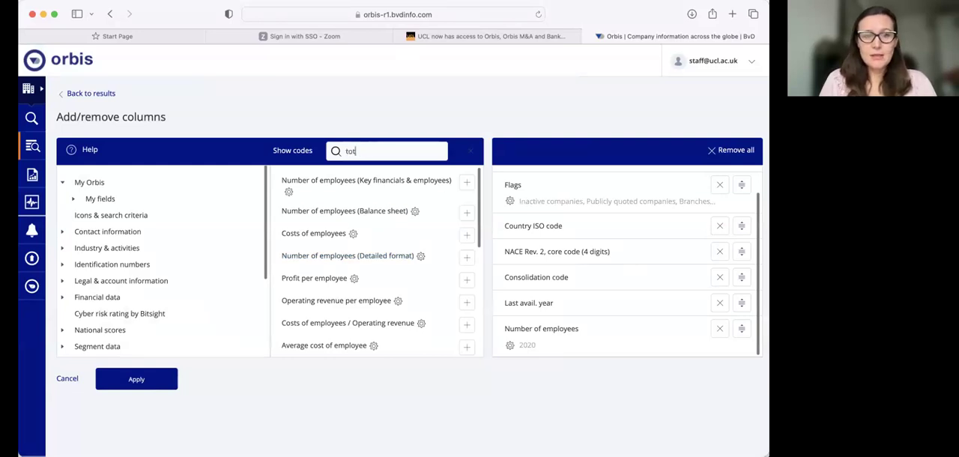
pyautogui.press('BackSpace')
pyautogui.press('BackSpace')
pyautogui.press('BackSpace')
pyautogui.press('BackSpace')
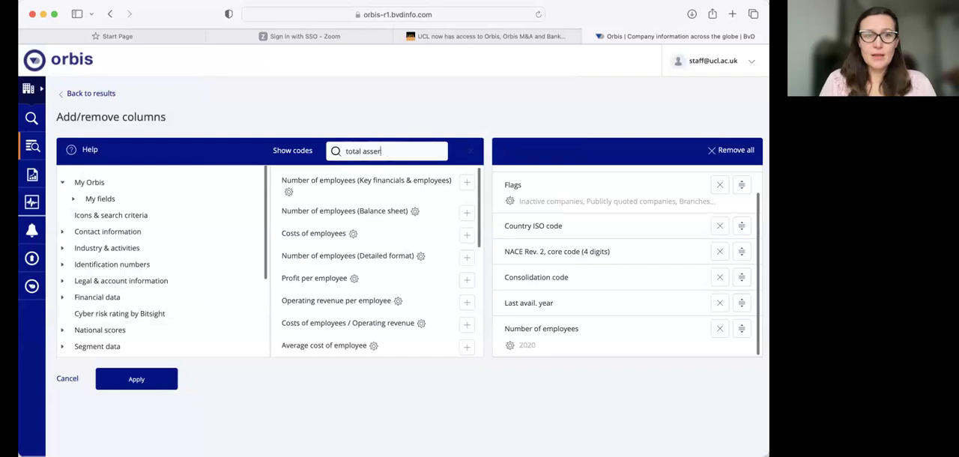
pyautogui.write('ts')
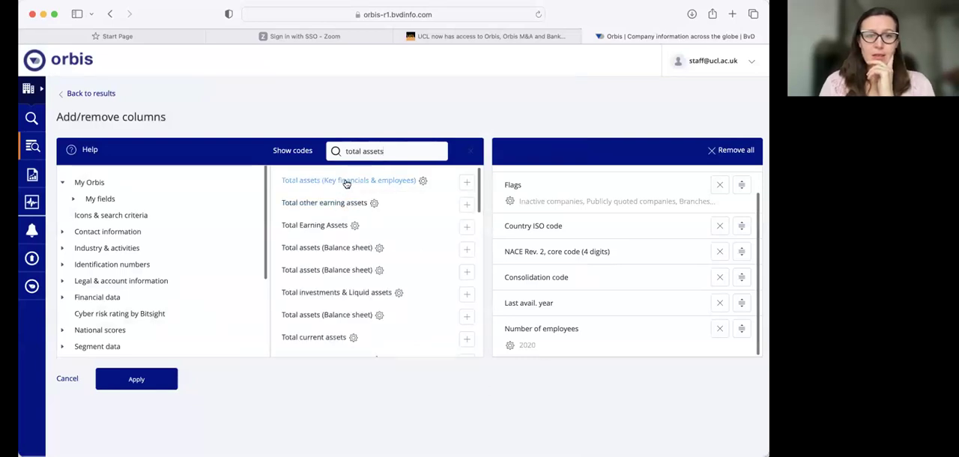
pyautogui.click(345, 182)
pyautogui.click(227, 171)
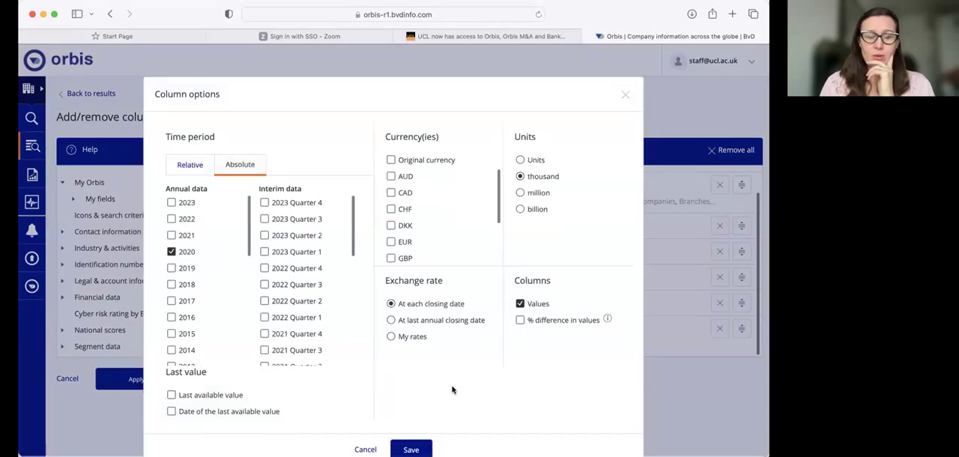
pyautogui.click(411, 450)
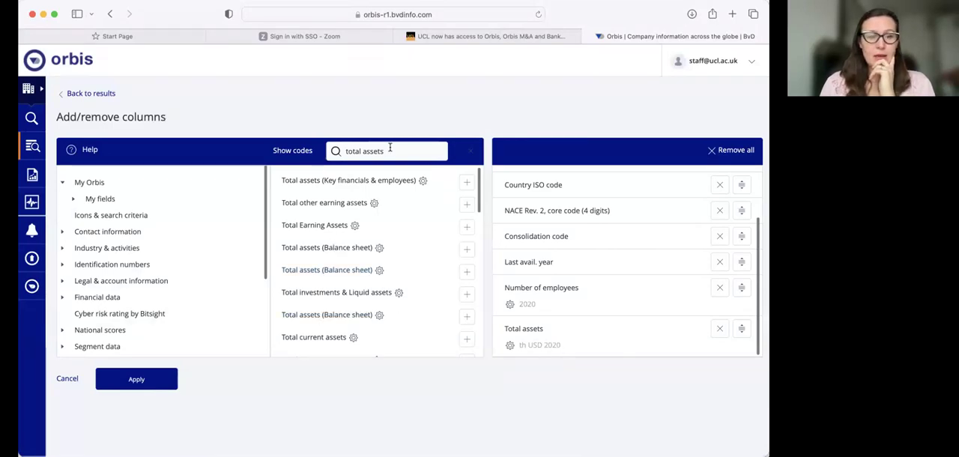
# Find columns matching "roa" and add the ROA using Profit (Loss) before tax column for 2020.
pyautogui.moveTo(389, 150); pyautogui.dragTo(313, 150)
pyautogui.write('ro')
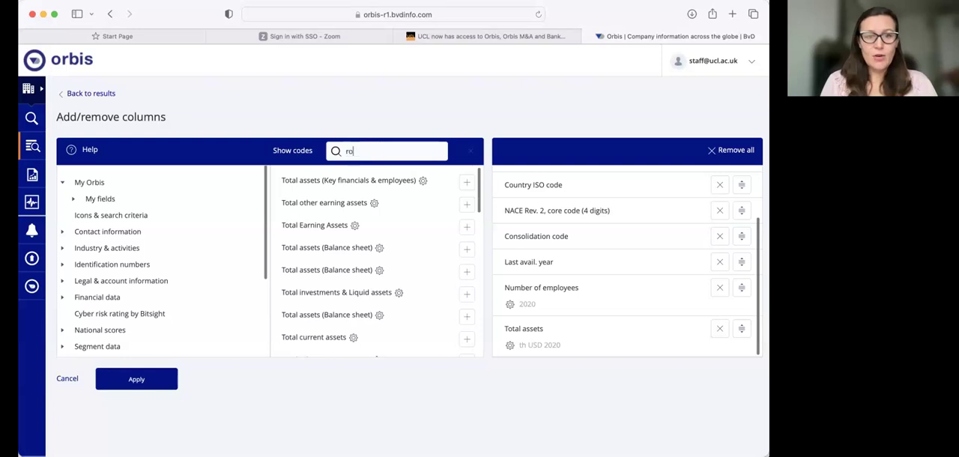
pyautogui.write('a')
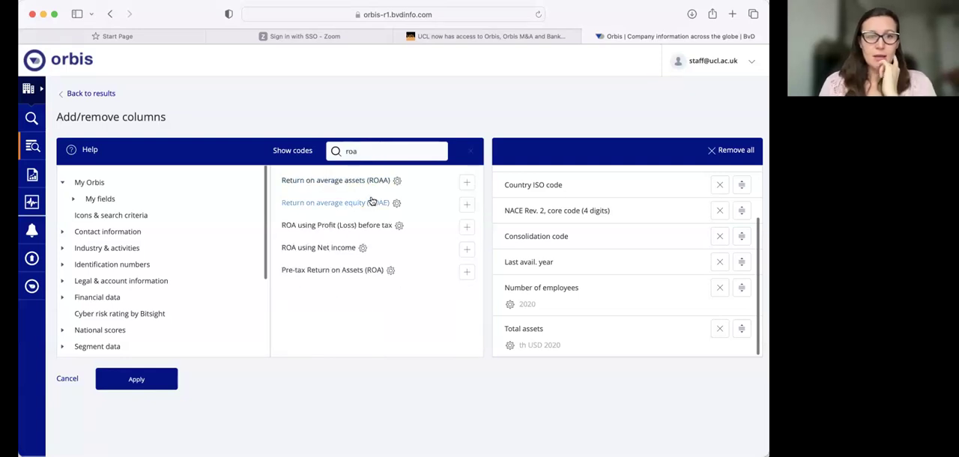
pyautogui.click(346, 228)
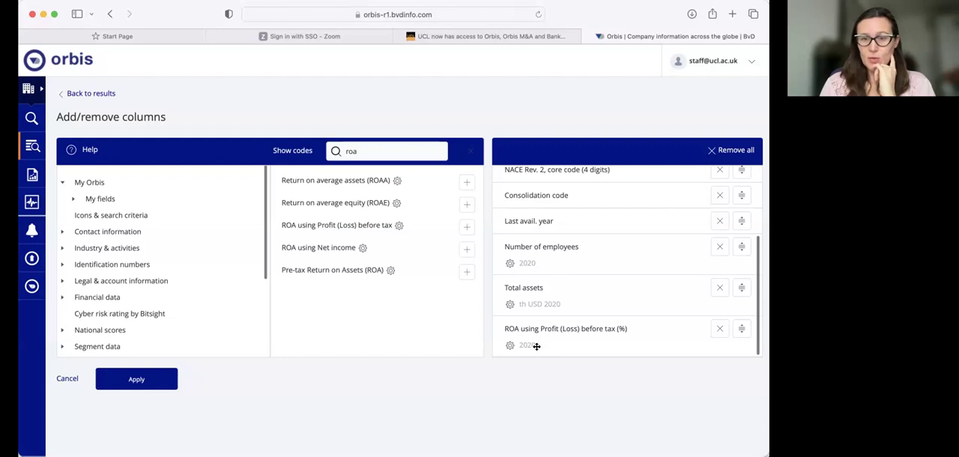
# Find "working", add the Working capital per employee column for 2020, and apply the new column selection to the results.
pyautogui.doubleClick(351, 151)
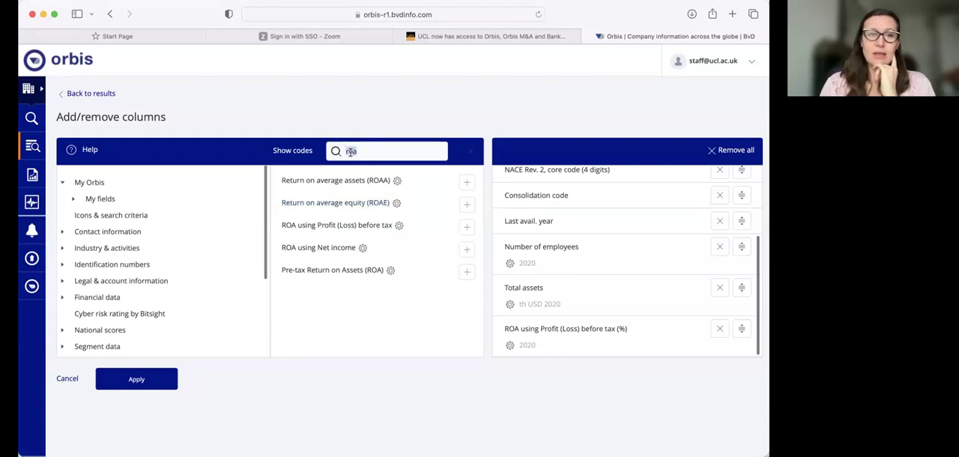
pyautogui.write('working')
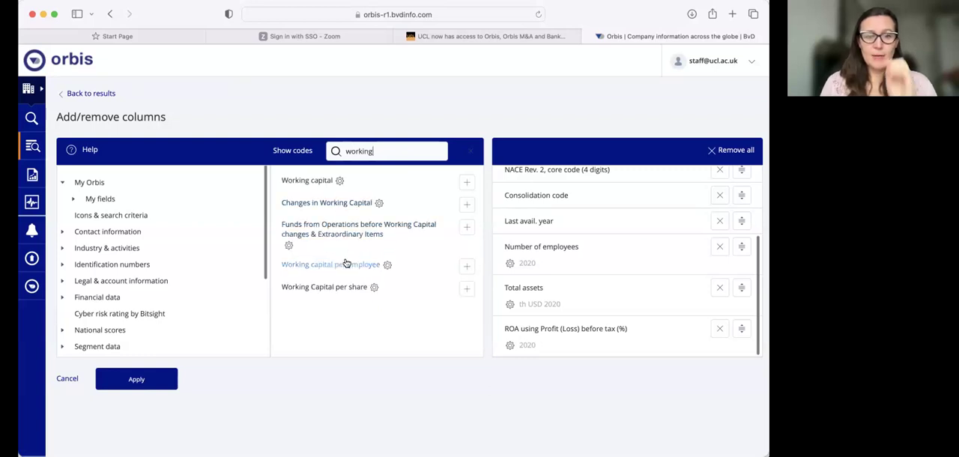
pyautogui.click(466, 266)
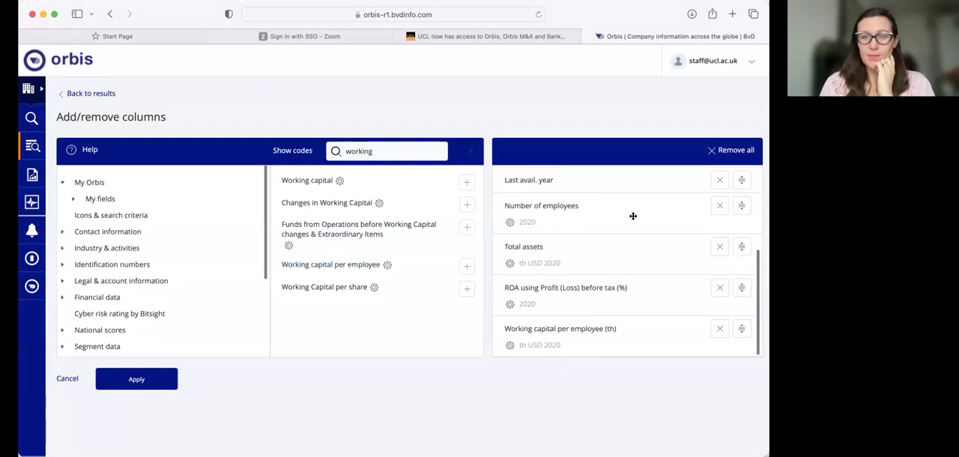
pyautogui.click(138, 379)
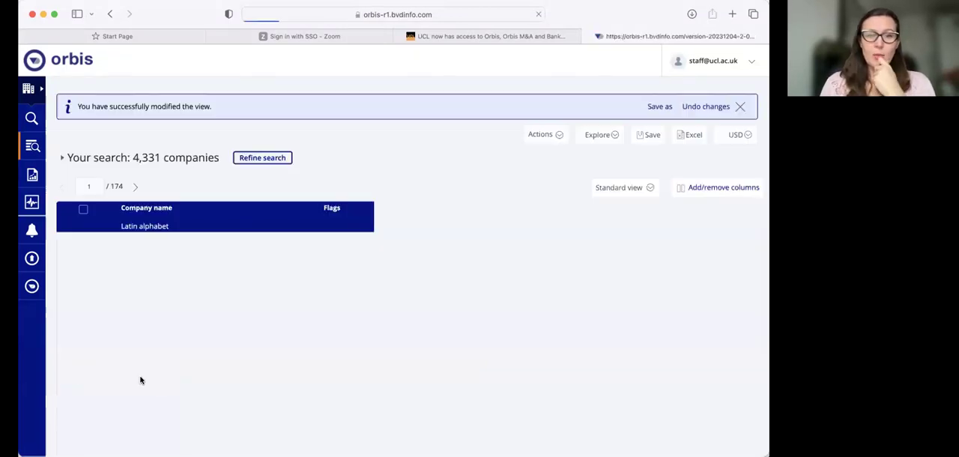
# Examine the 2020 employees, total assets, ROA and working capital columns in the results, including the column options available.
pyautogui.hscroll(5, 405, 379)
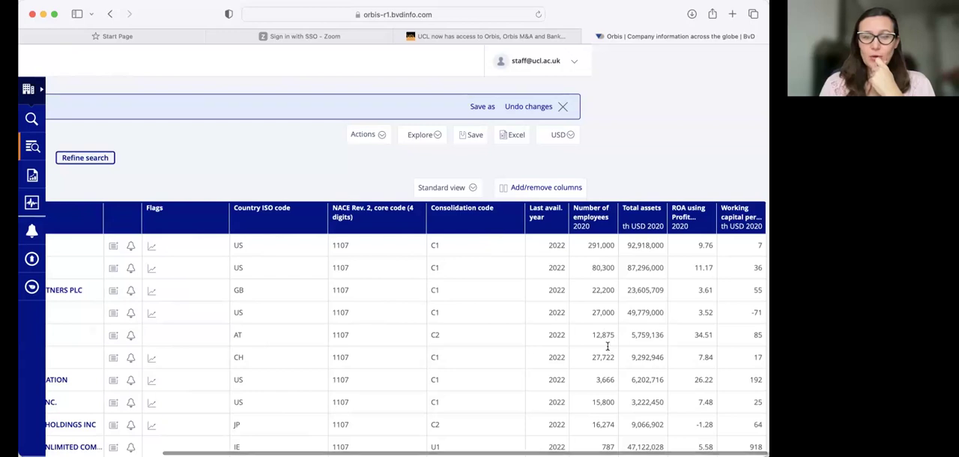
pyautogui.click(585, 225)
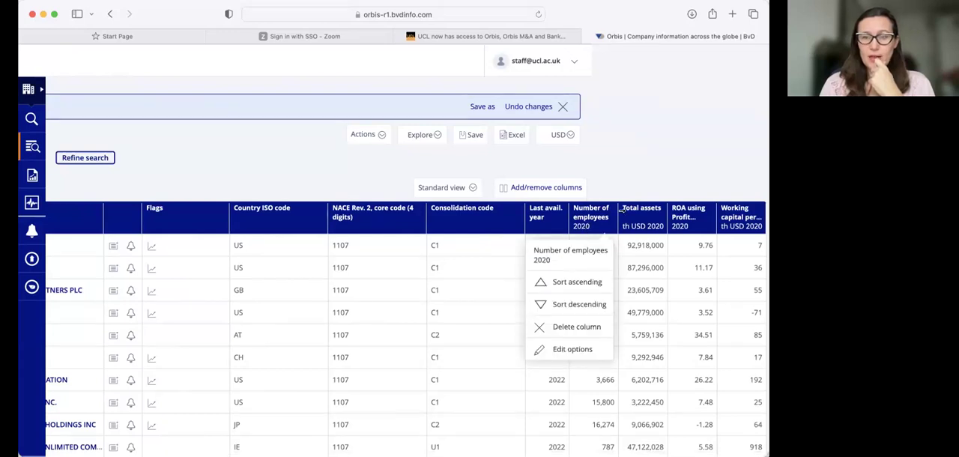
pyautogui.click(646, 210)
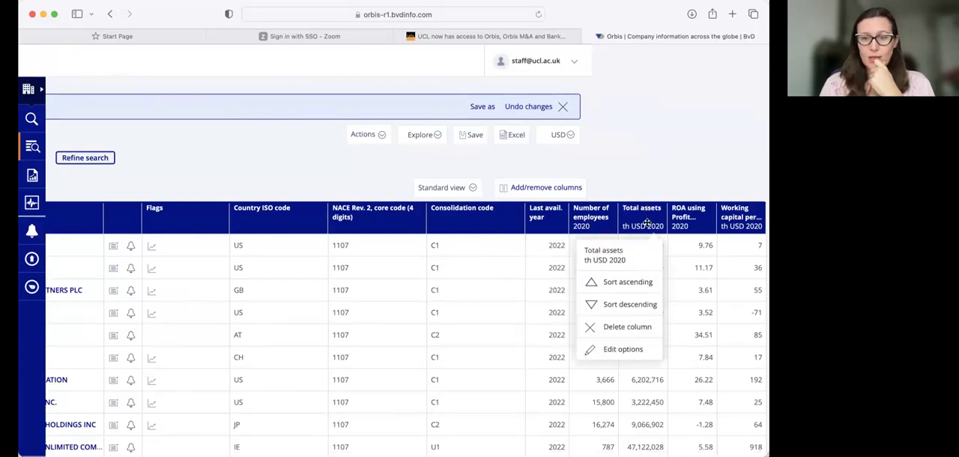
pyautogui.click(695, 224)
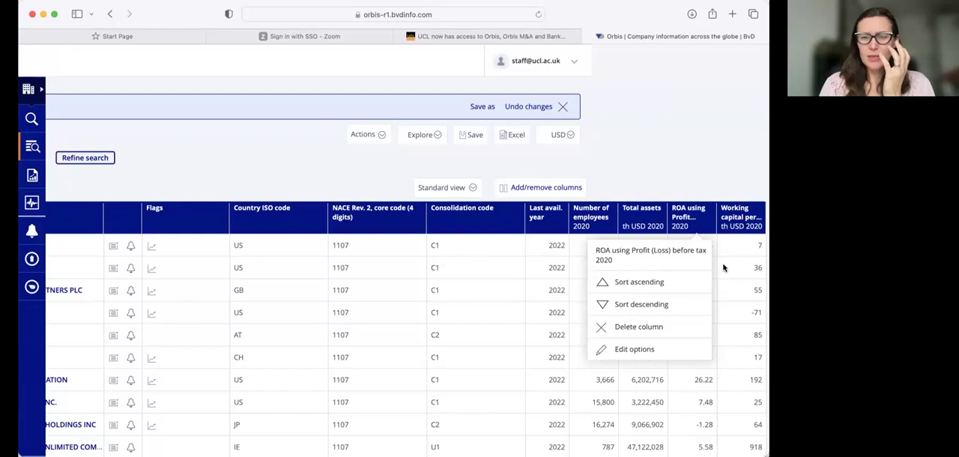
pyautogui.click(709, 233)
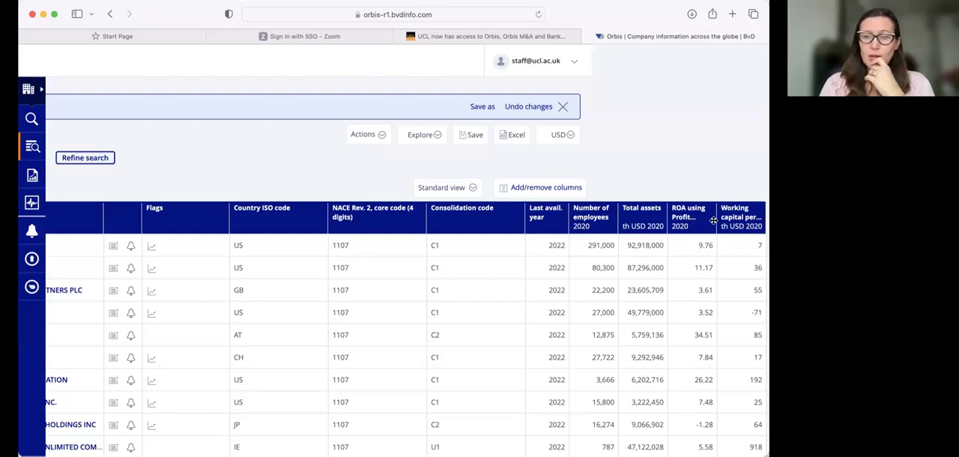
# Sort the soft drinks company results randomly and review the reordered company list.
pyautogui.click(742, 224)
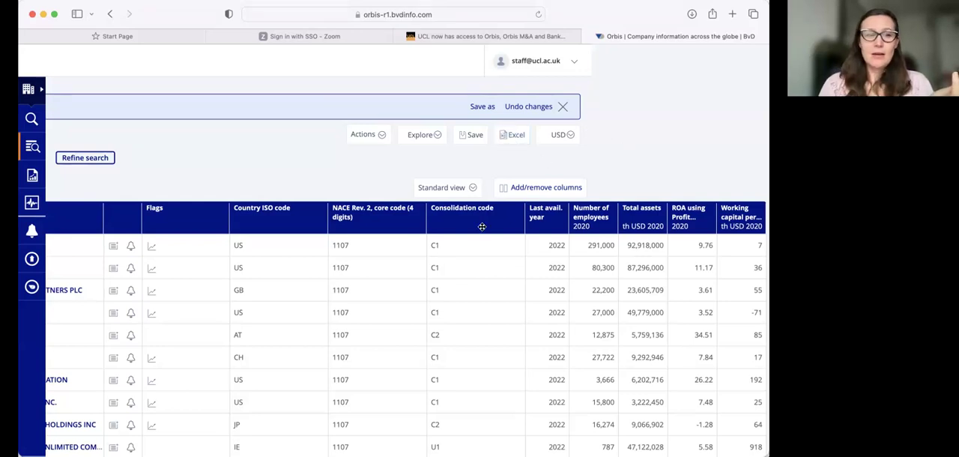
pyautogui.hscroll(-2, 481, 226)
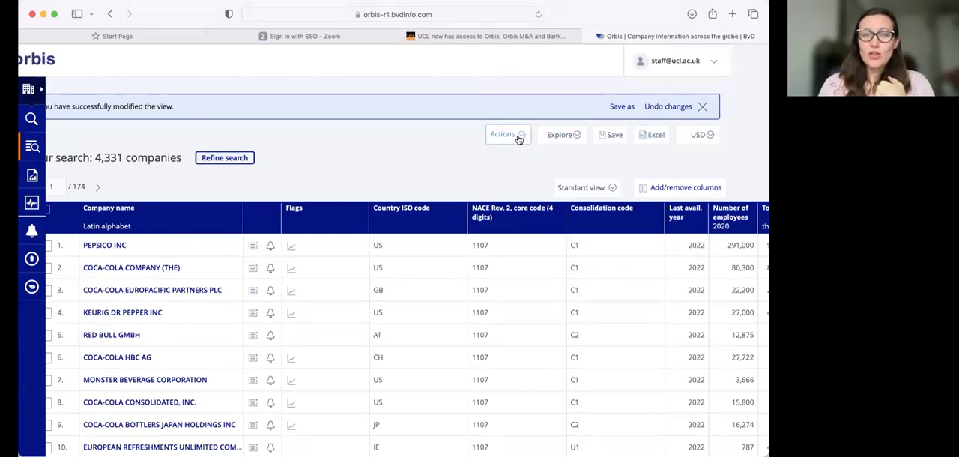
pyautogui.click(516, 136)
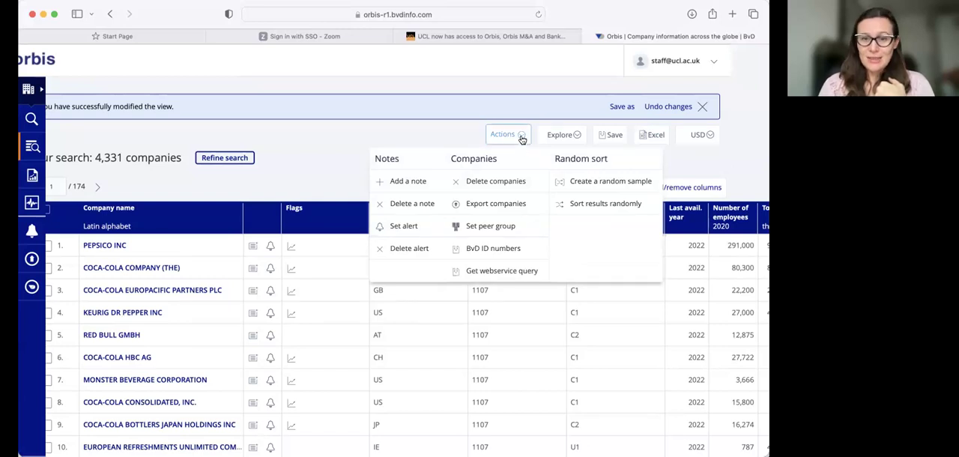
pyautogui.click(588, 204)
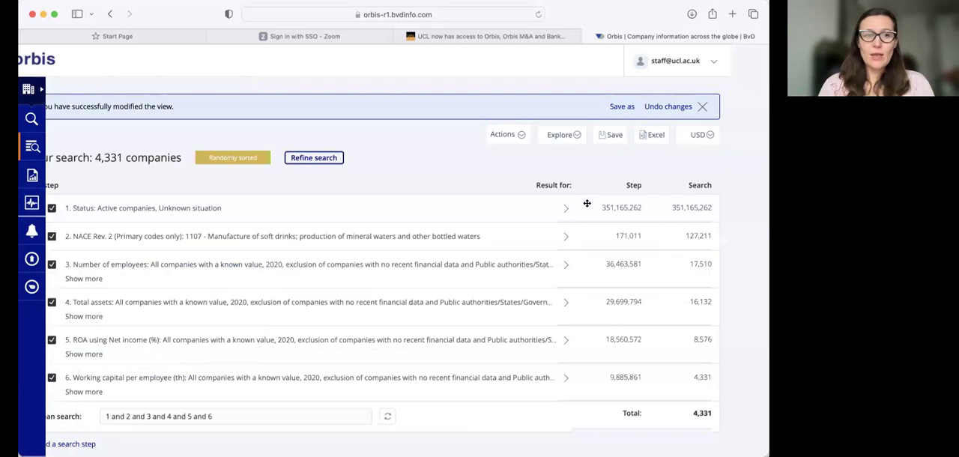
pyautogui.scroll(-2, 587, 203)
pyautogui.scroll(2, 587, 203)
pyautogui.scroll(-10, 586, 203)
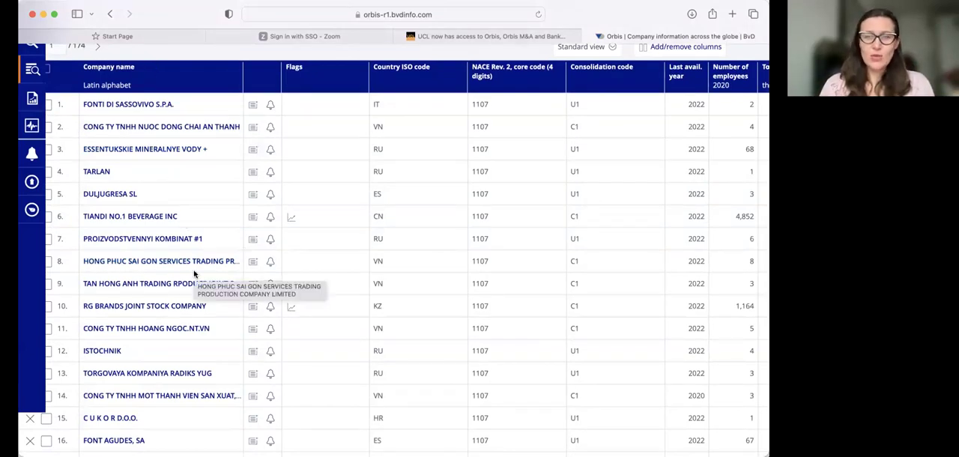
pyautogui.scroll(5, 193, 275)
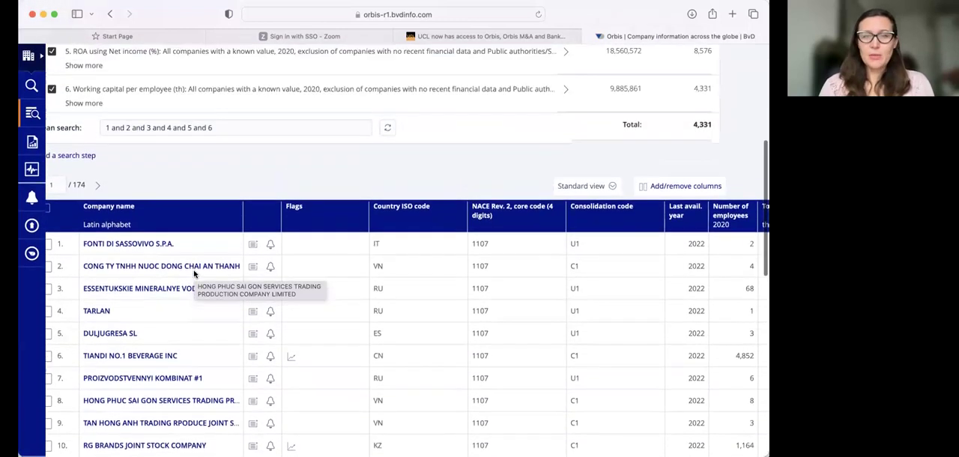
pyautogui.scroll(-1, 193, 274)
# Export the randomly sorted results to Excel, using the current view for all companies.
pyautogui.scroll(3, 194, 275)
pyautogui.scroll(4, 193, 274)
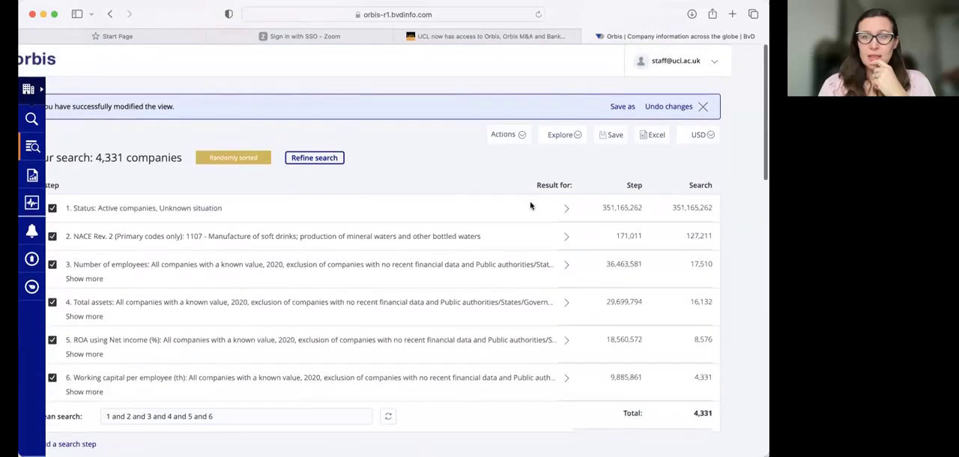
pyautogui.click(650, 136)
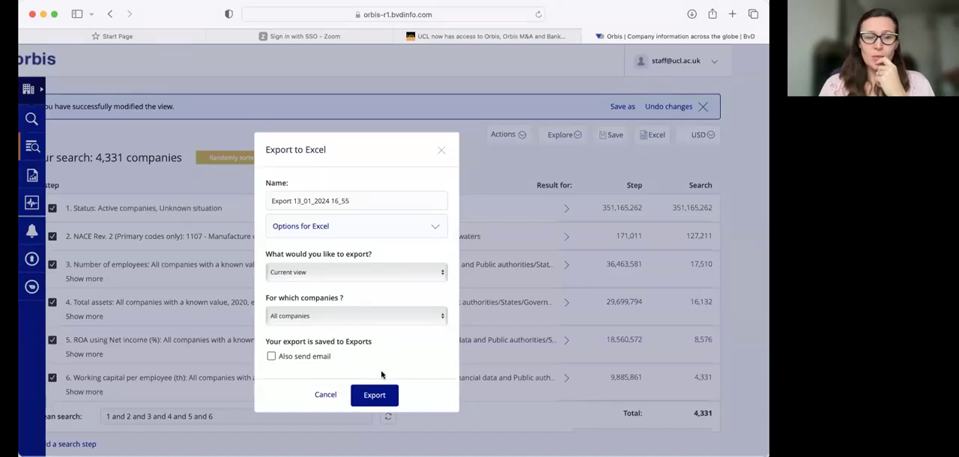
pyautogui.click(378, 397)
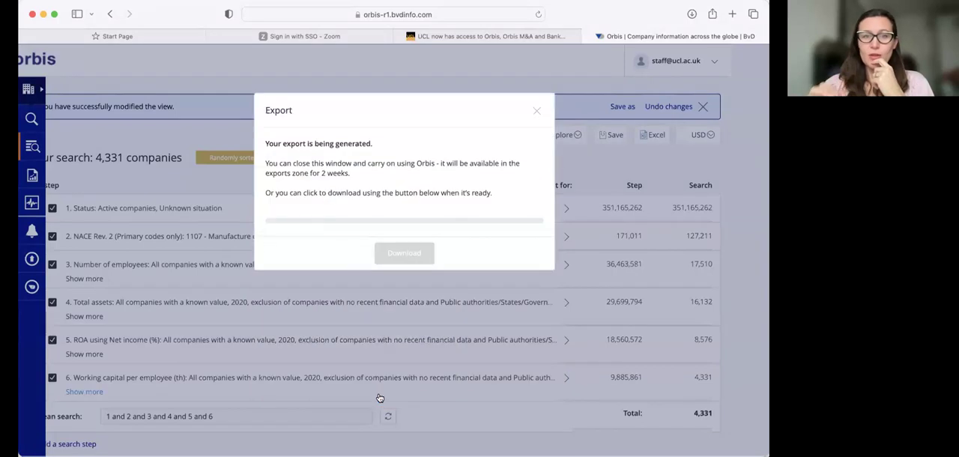